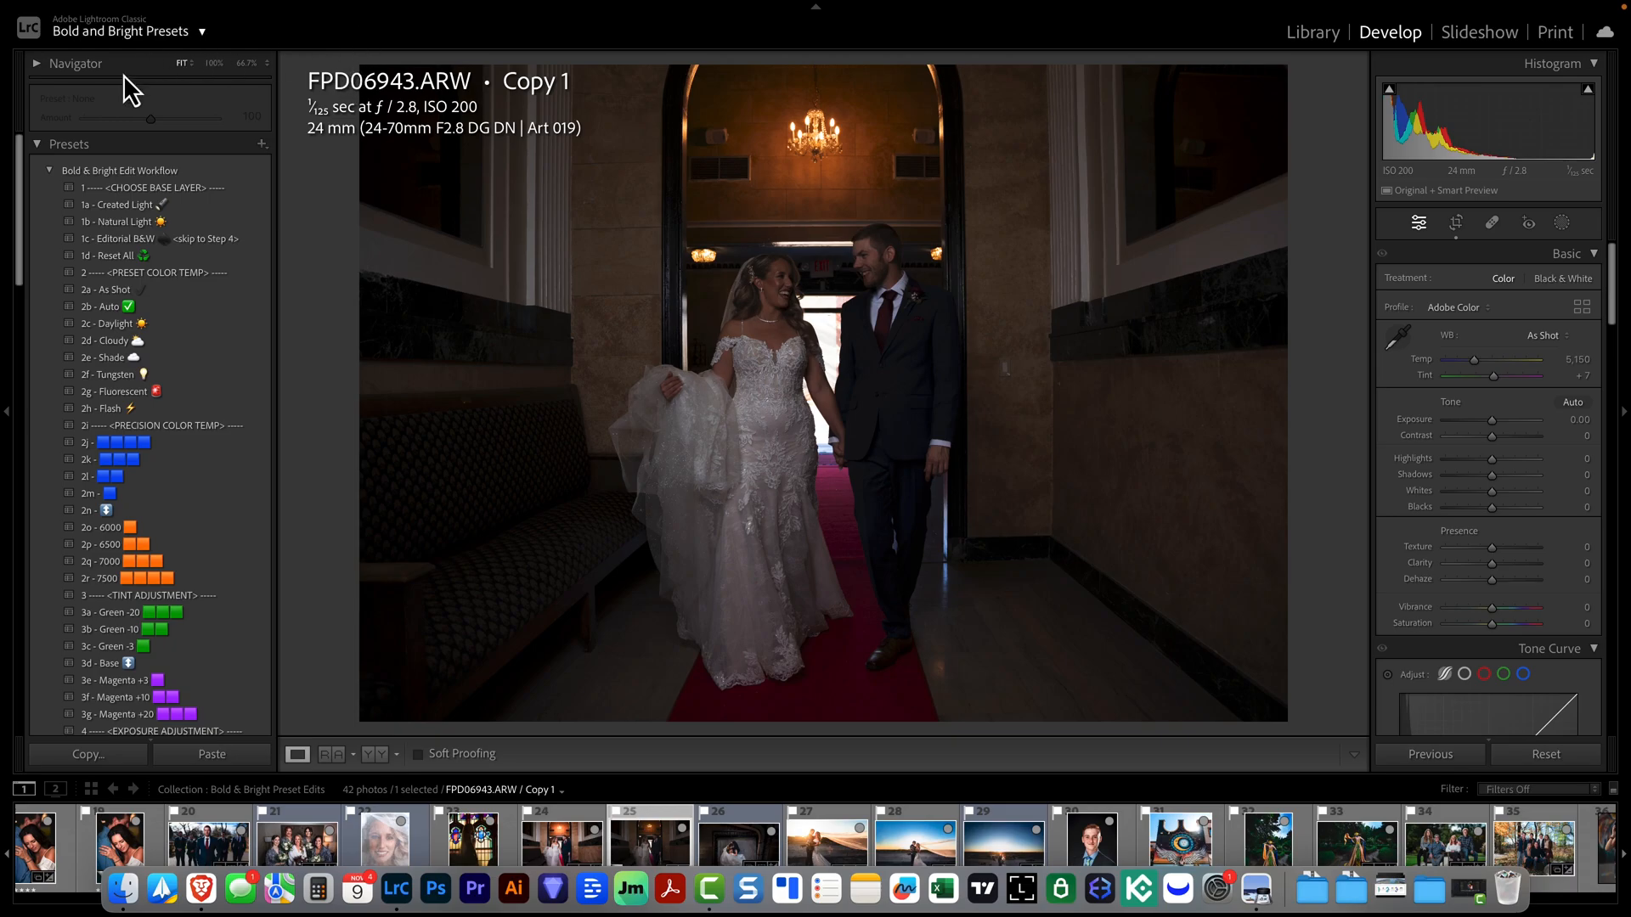
Step: Apply the 1a - Created Light base preset and the 2m precision color temperature preset to the wedding couple photo
left_click(138, 206)
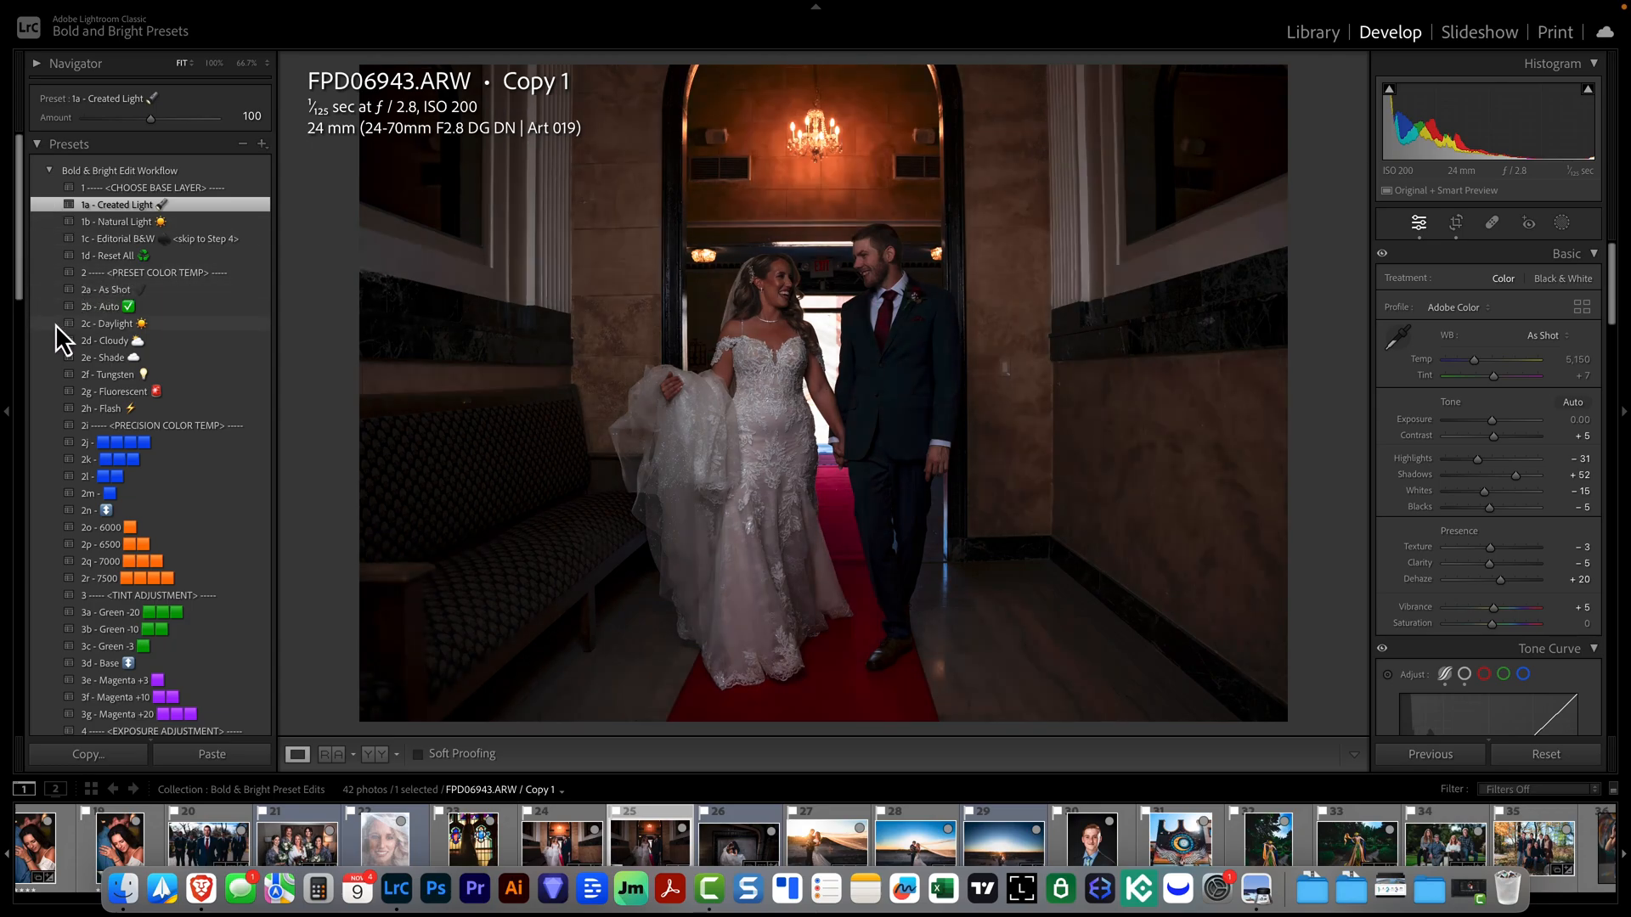
scroll(60, 289, "down", 3)
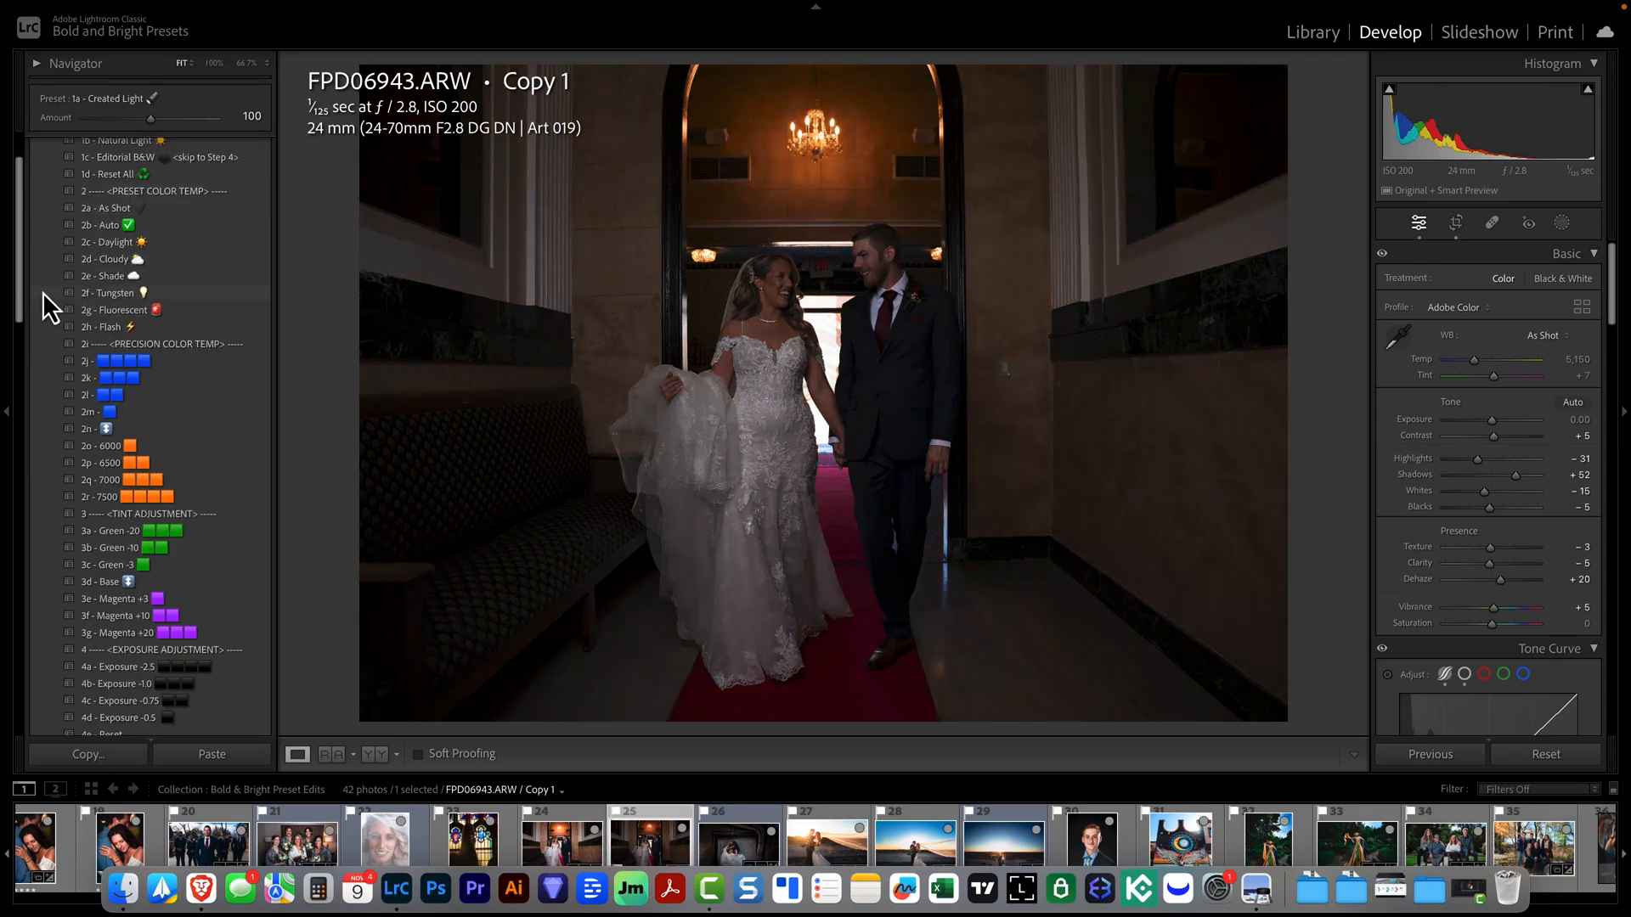
scroll(46, 288, "down", 3)
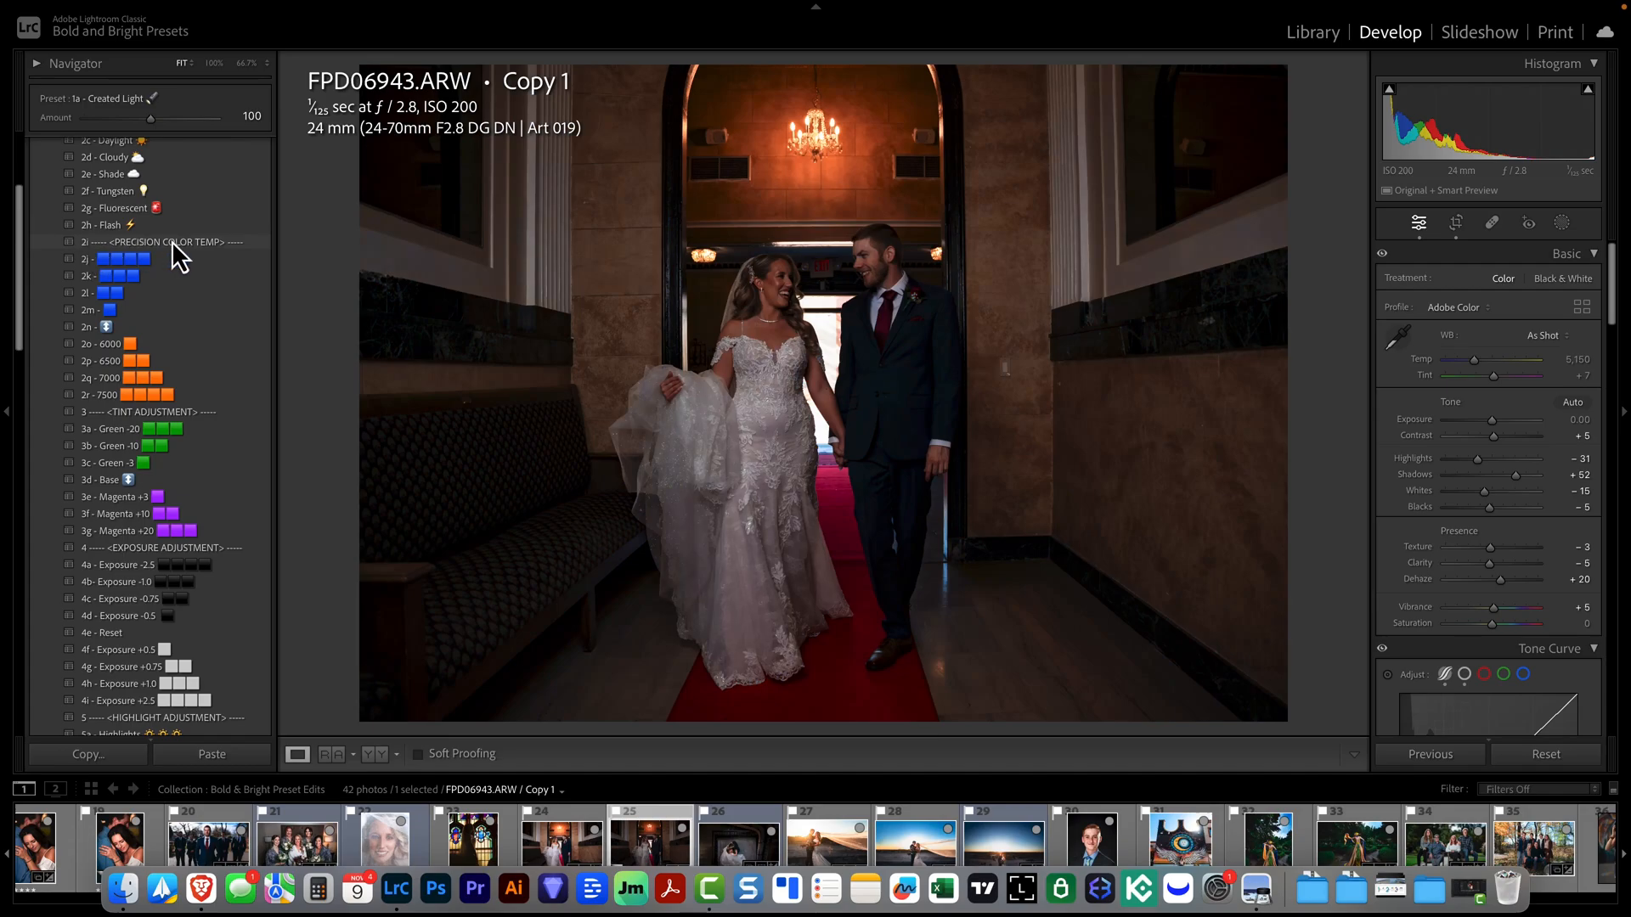
left_click(104, 311)
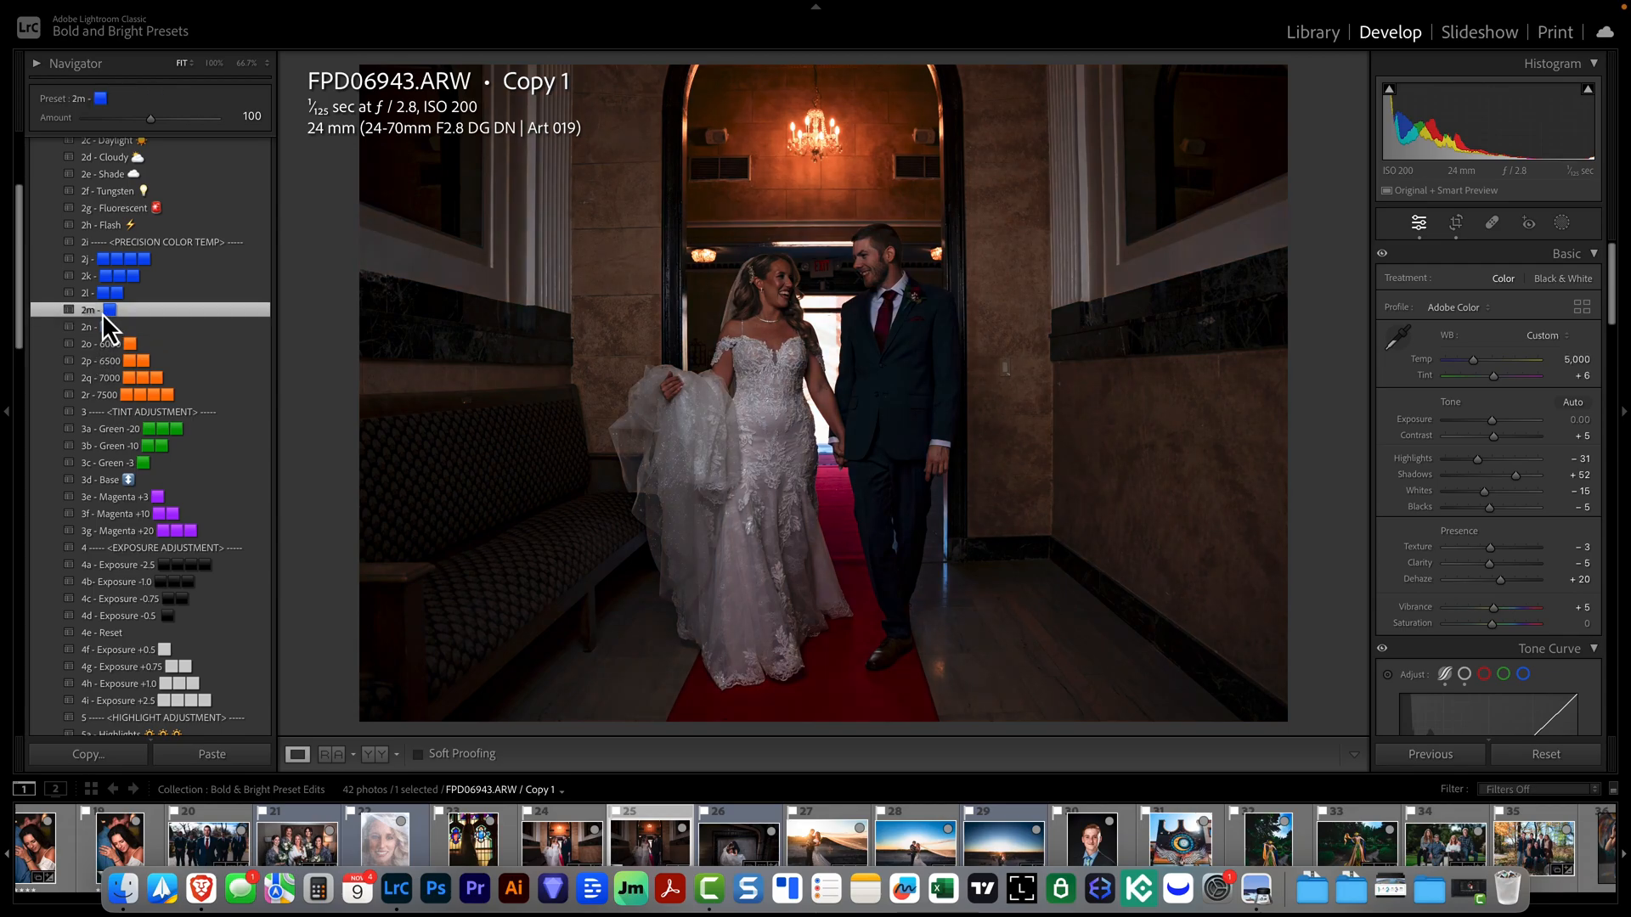
Step: Apply the 3d - Base tint preset and the 4h - Exposure +1.0 preset to the photo
scroll(59, 333, "down", 5)
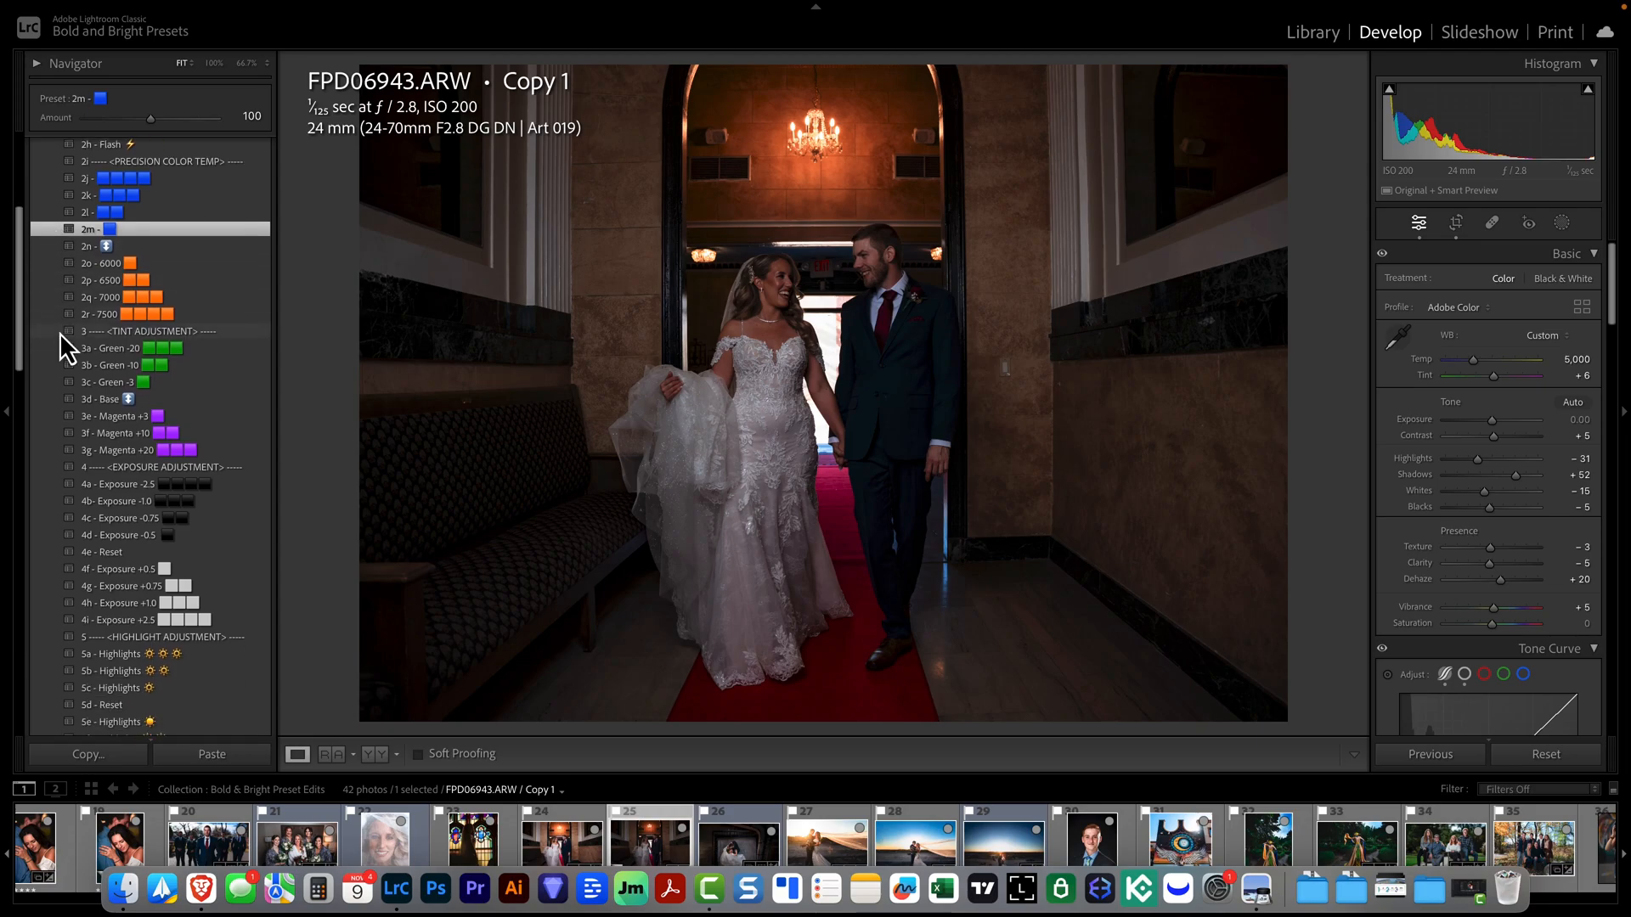
scroll(56, 306, "up", 3)
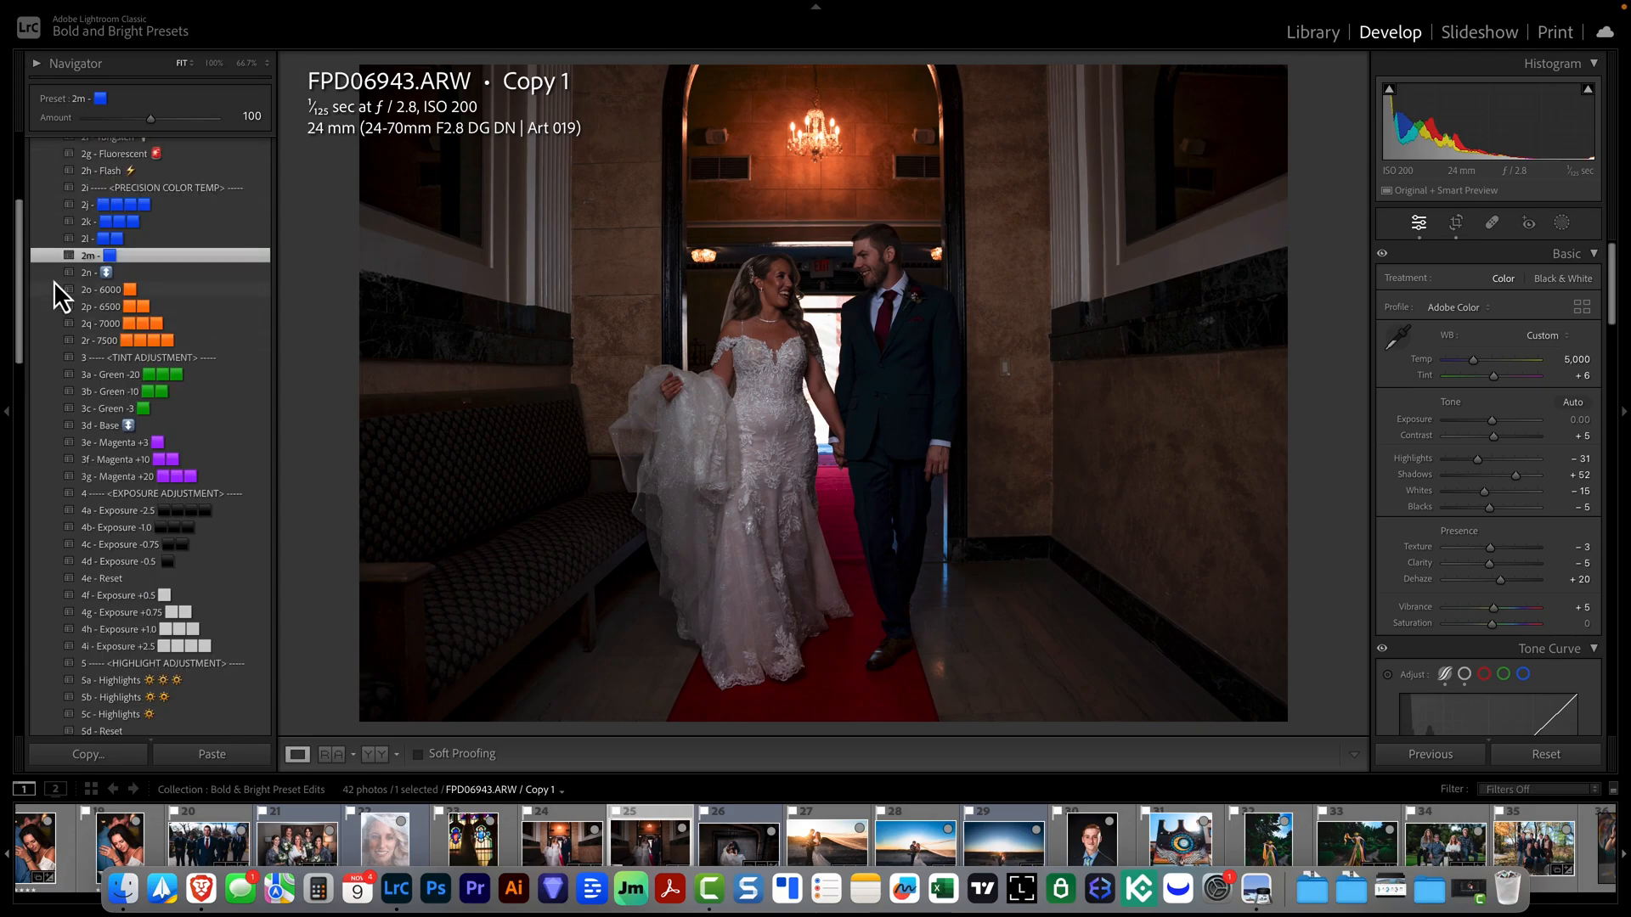
scroll(45, 343, "down", 4)
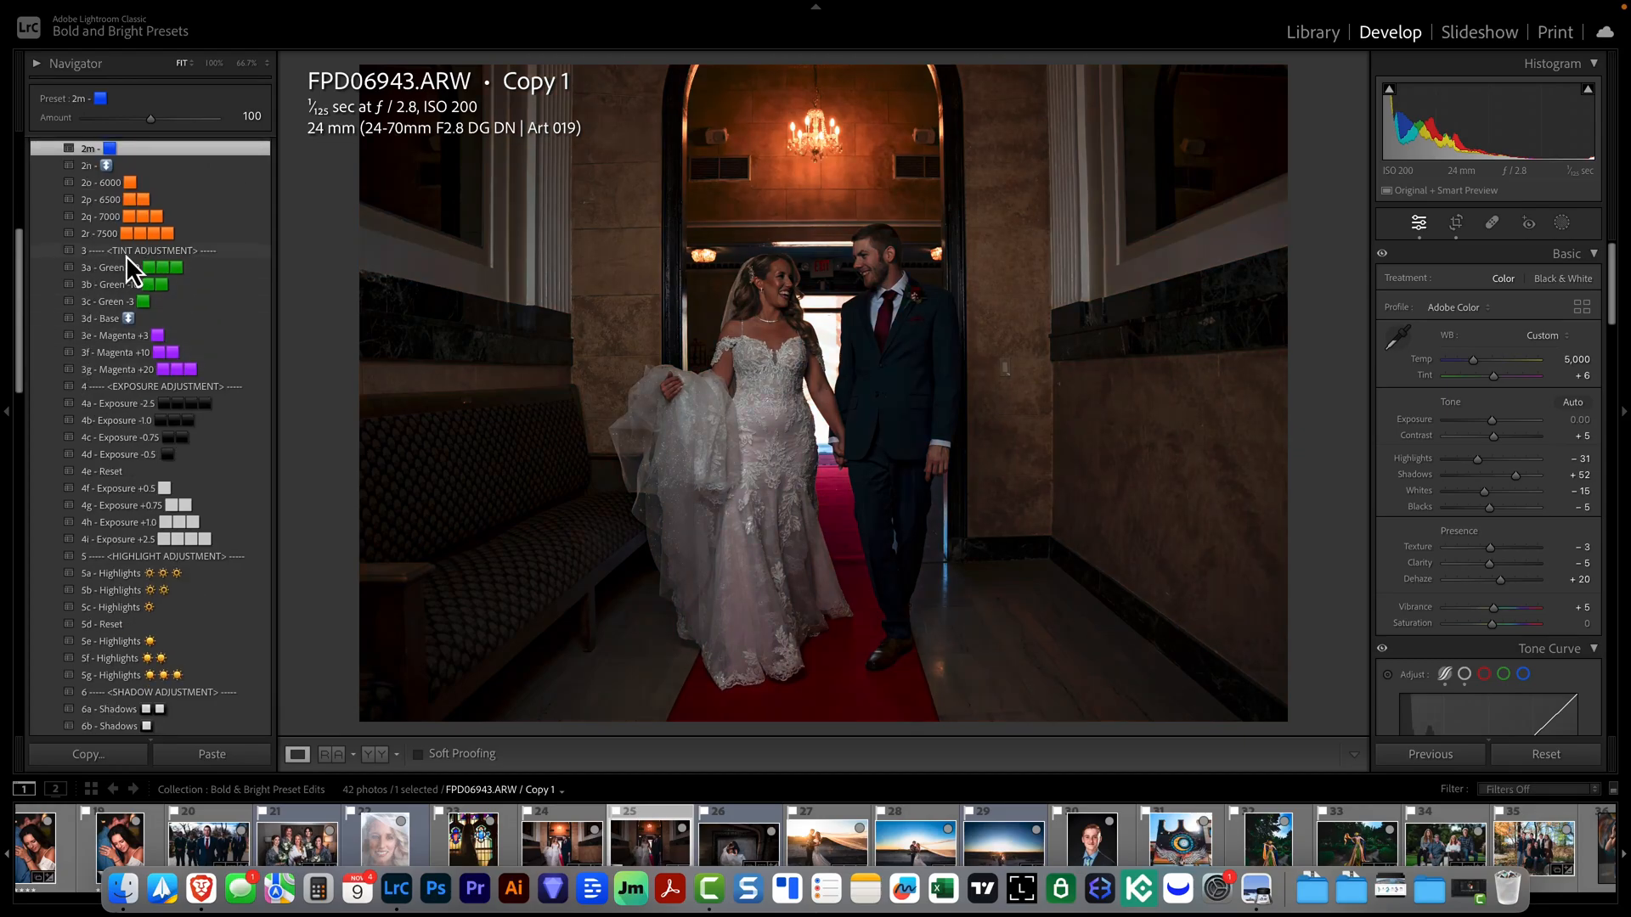
left_click(110, 323)
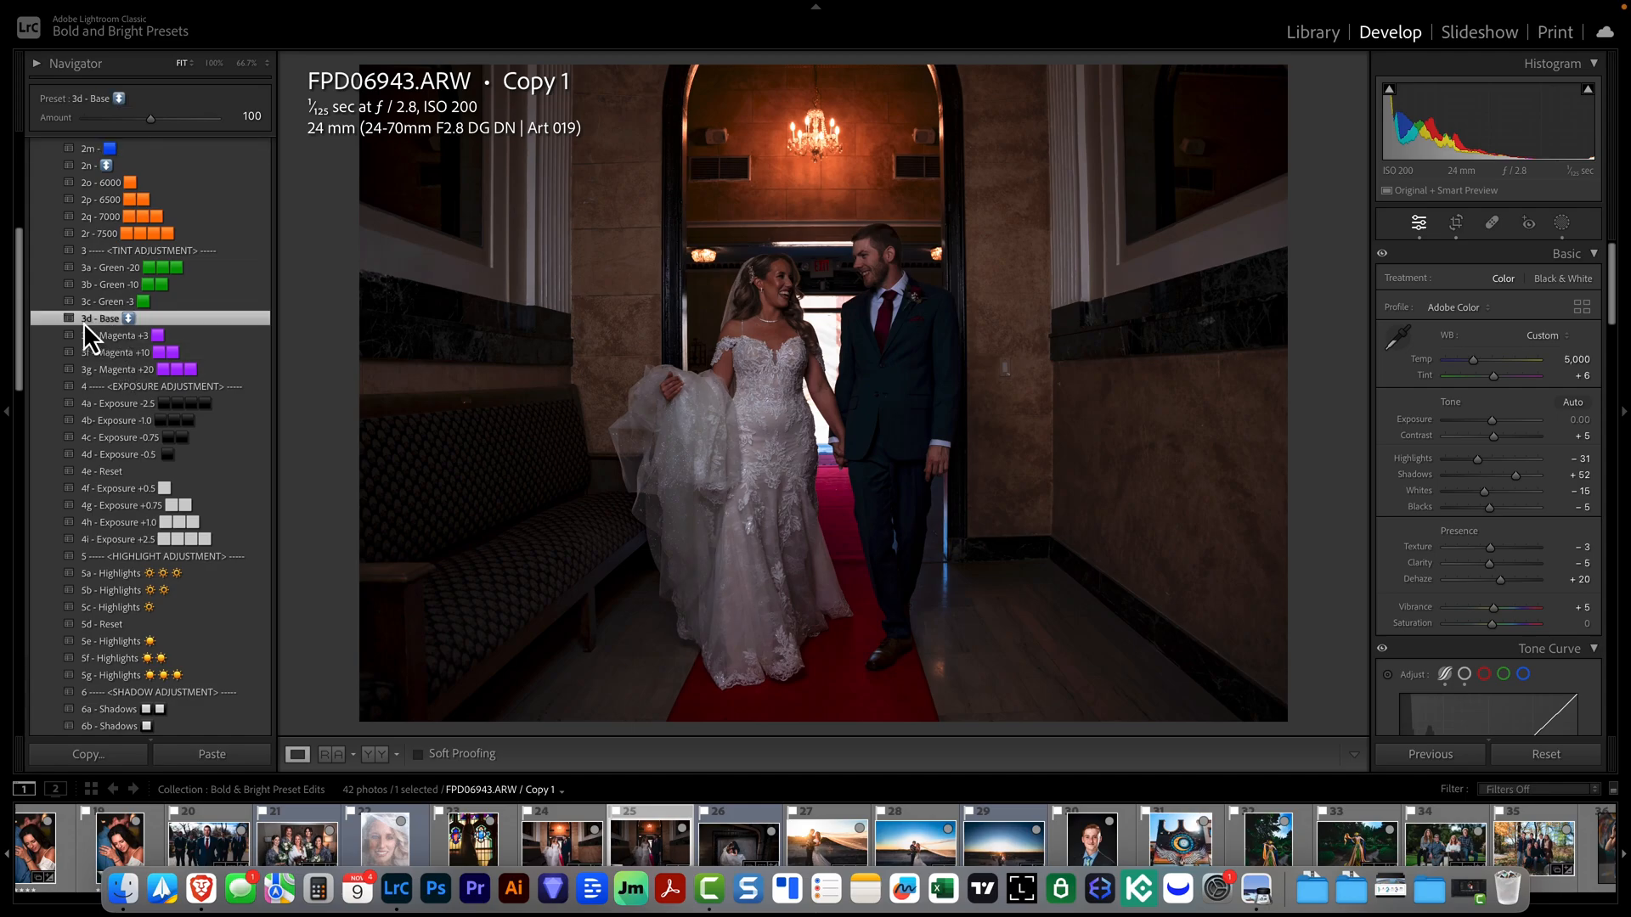
scroll(70, 365, "down", 3)
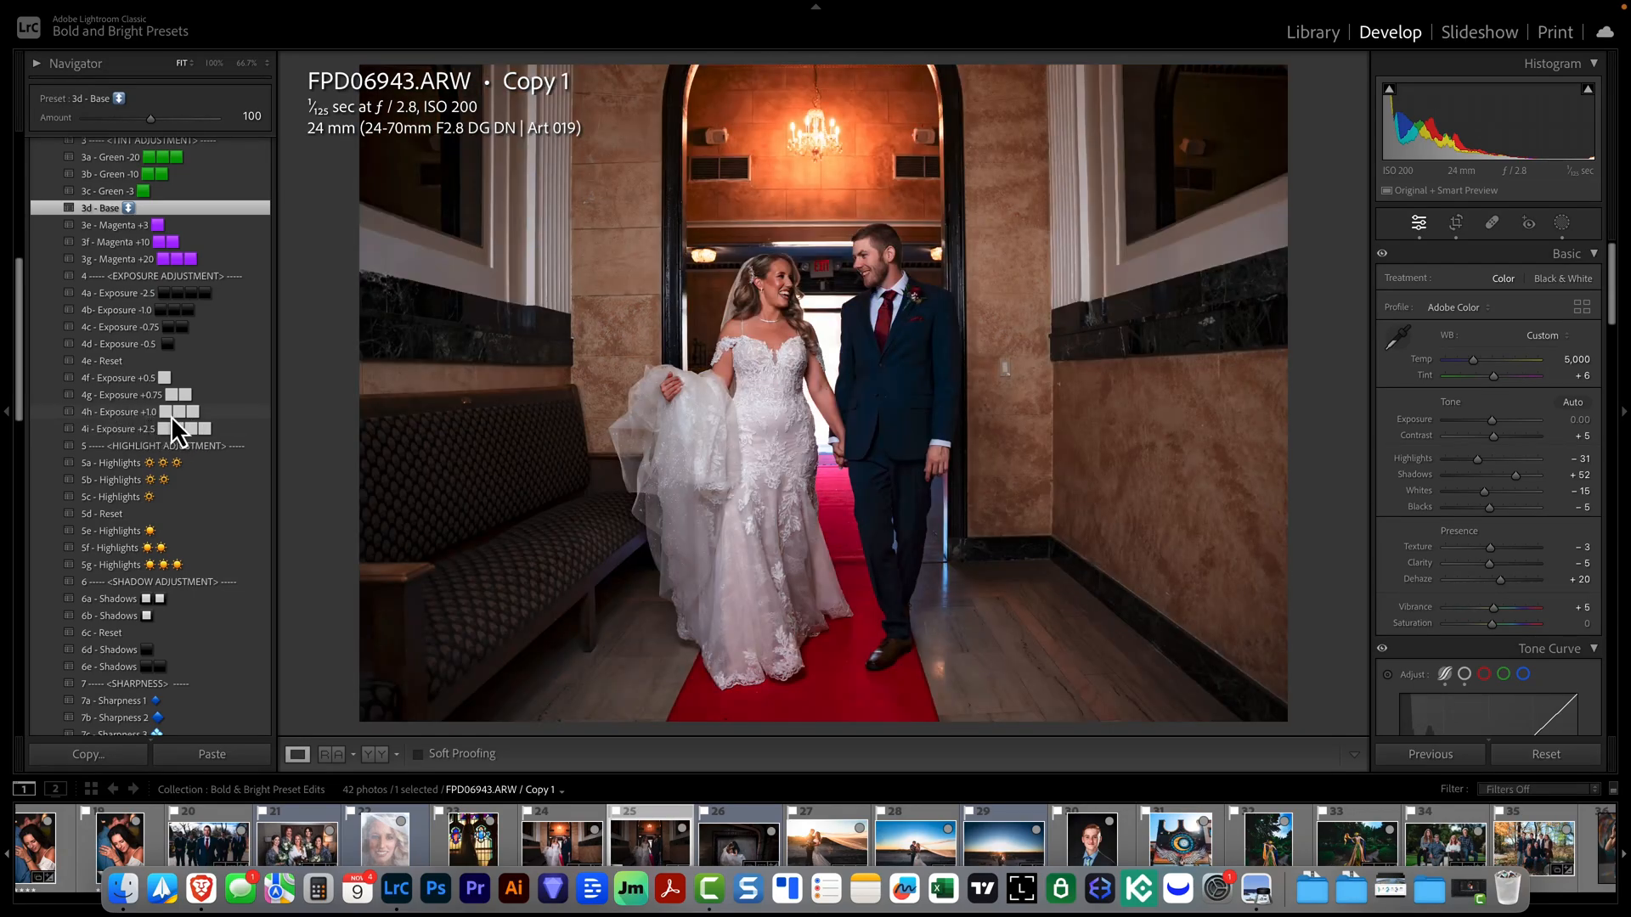
left_click(170, 413)
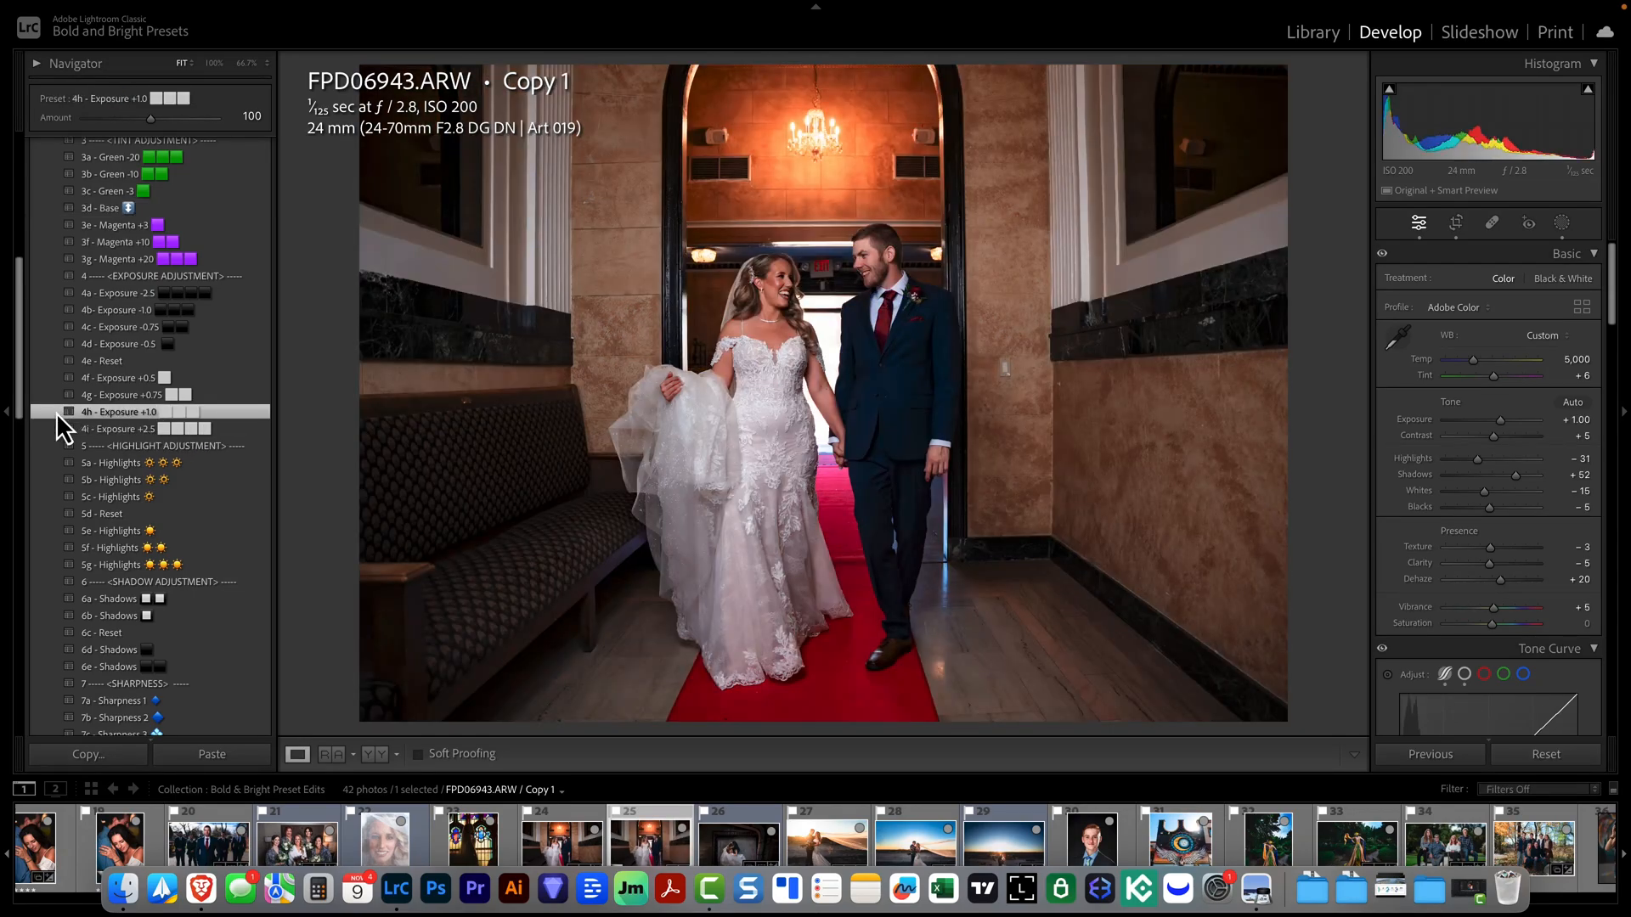
Step: Reset the highlights with the 5d - Reset preset and lift the shadows with the 6a - Shadows preset
scroll(55, 410, "down", 5)
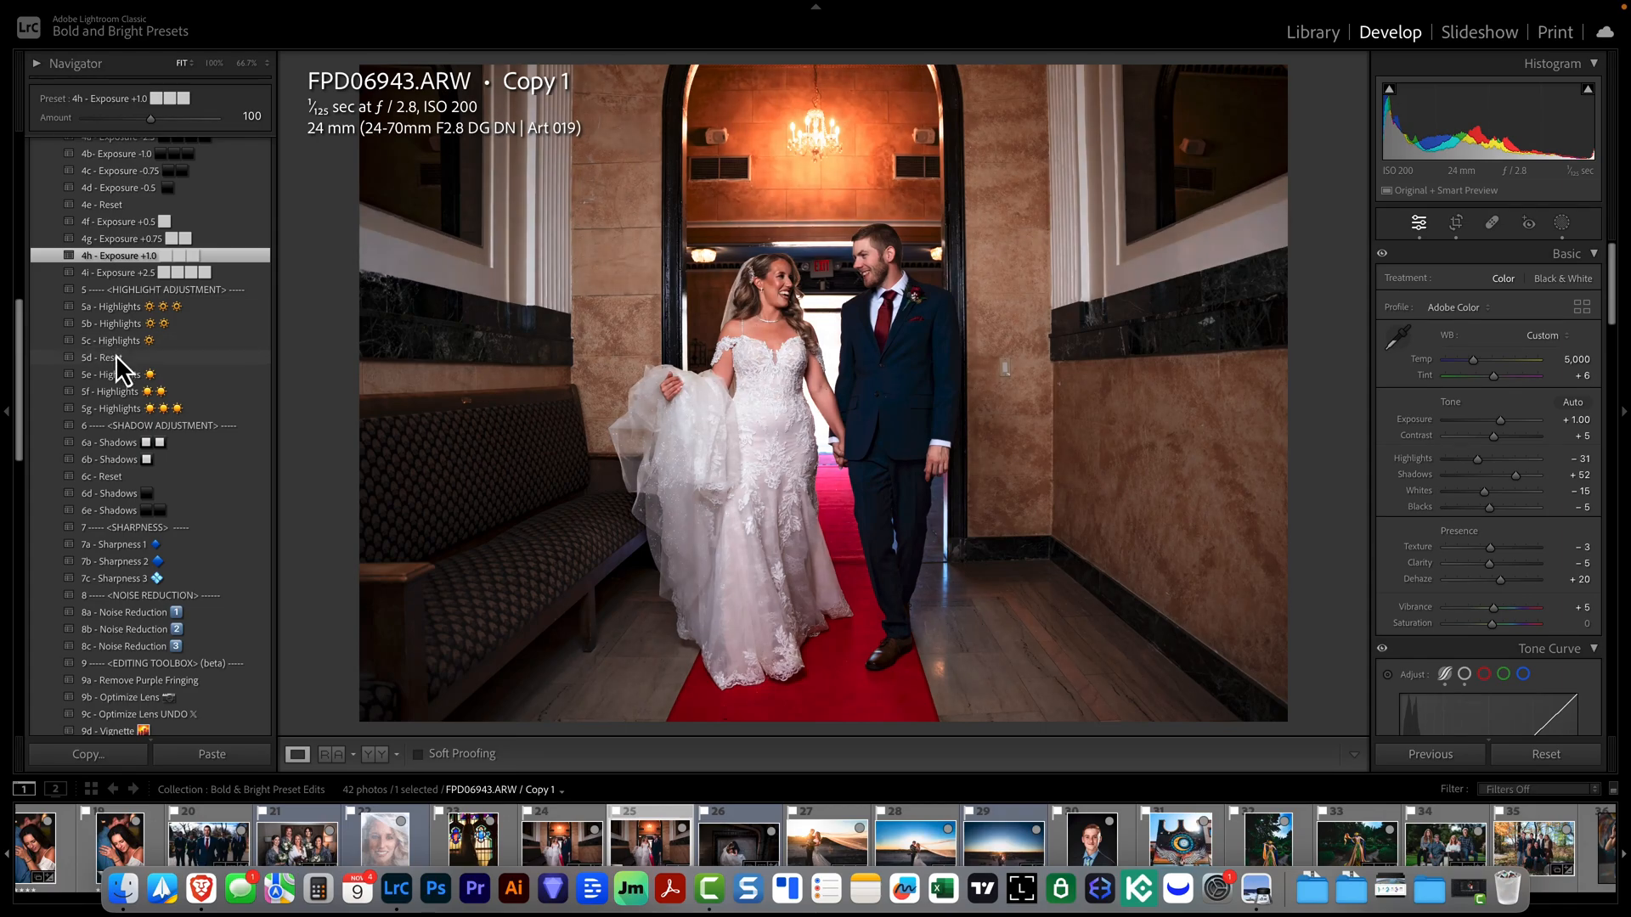
left_click(116, 357)
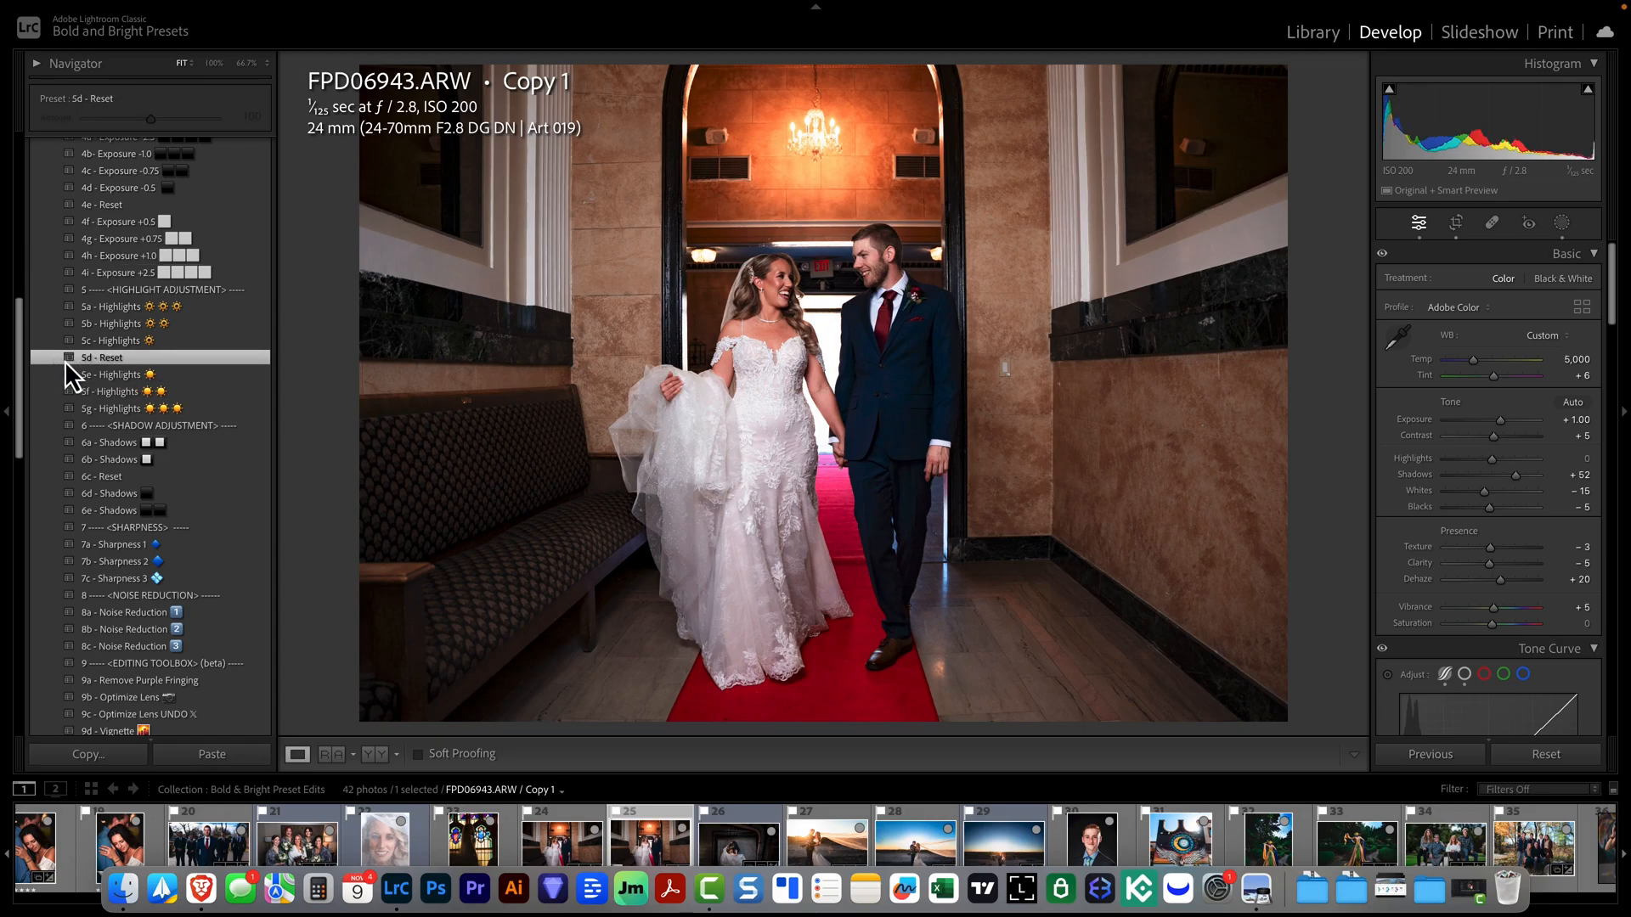
scroll(51, 357, "down", 5)
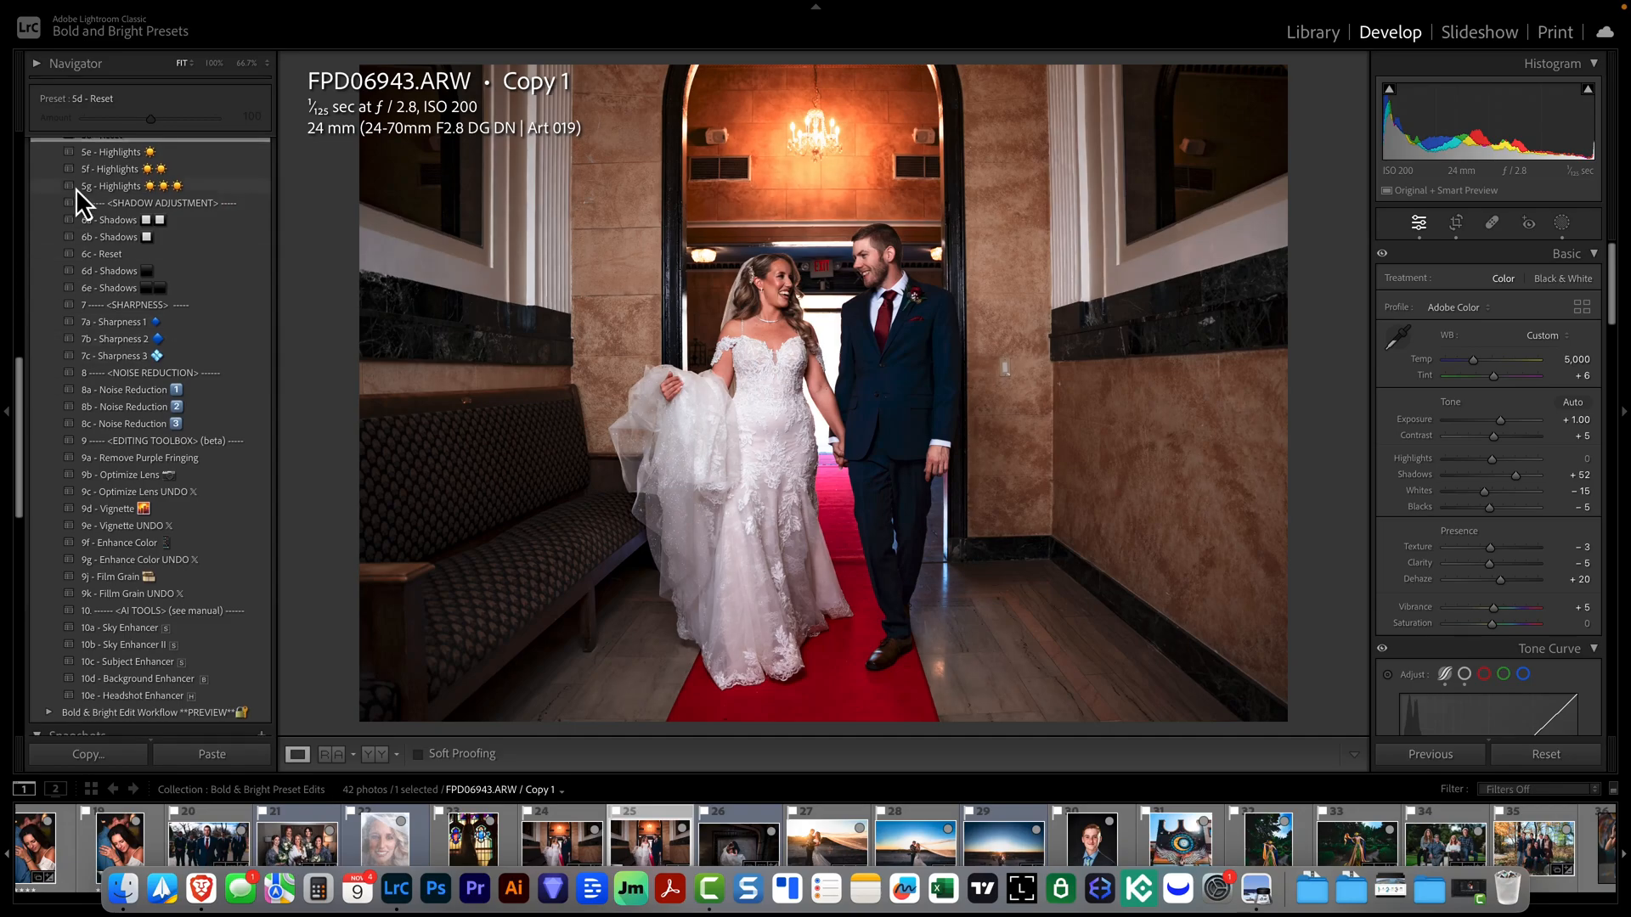
left_click(141, 225)
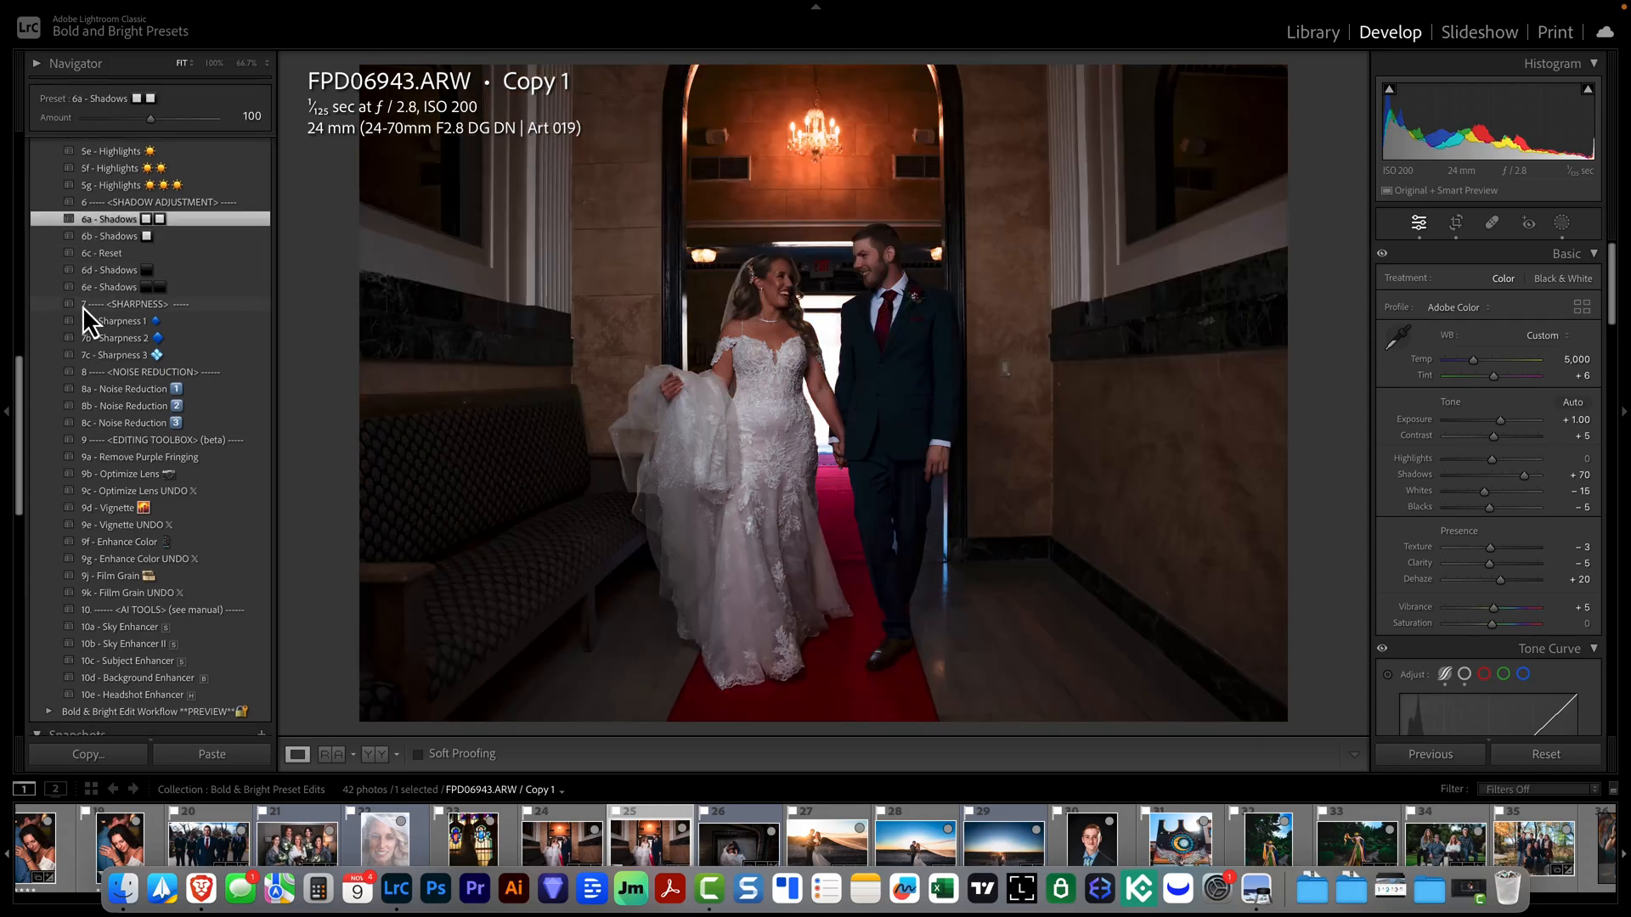
Step: Apply the 7a - Sharpness 1 and 8a - Noise Reduction 1 presets to the photo
scroll(82, 321, "down", 1)
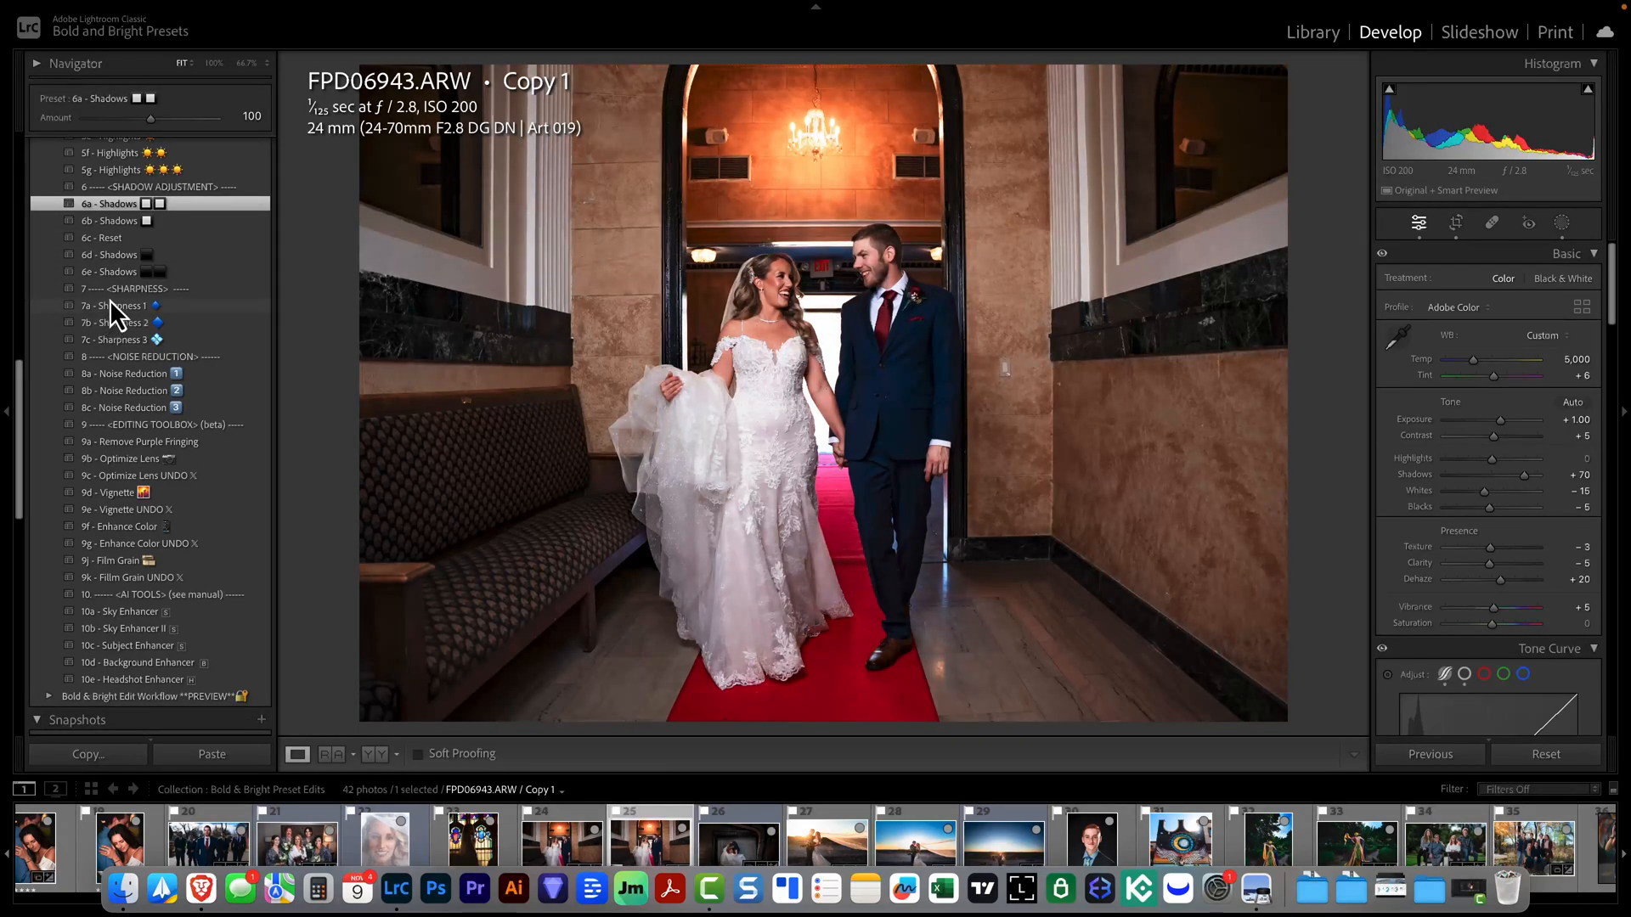
left_click(110, 305)
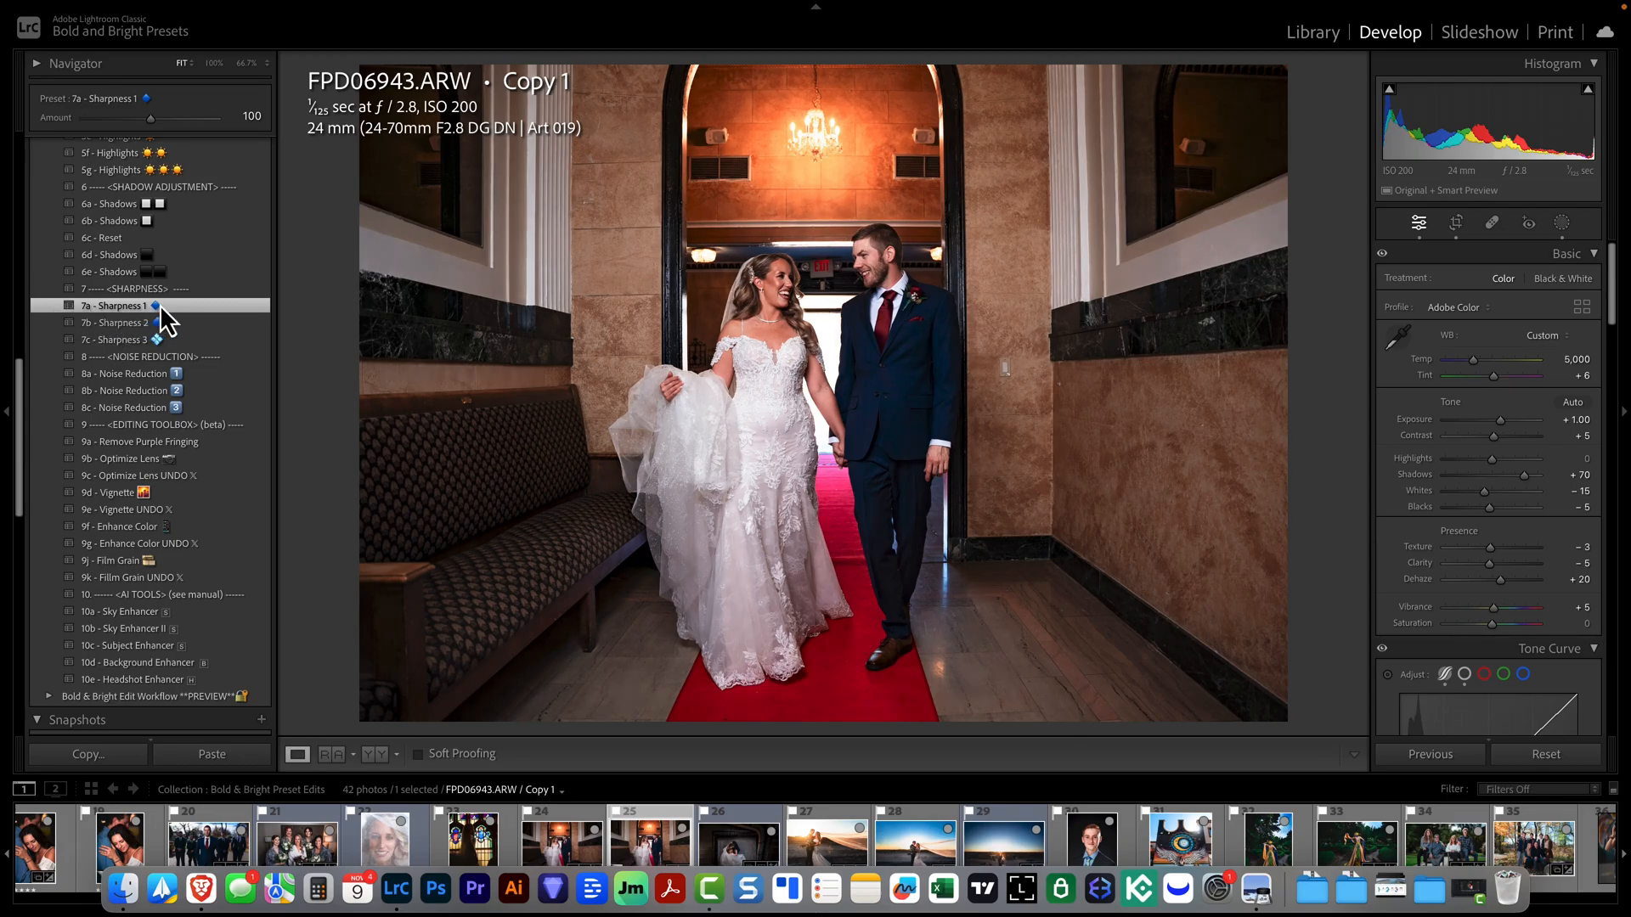
scroll(37, 321, "down", 1)
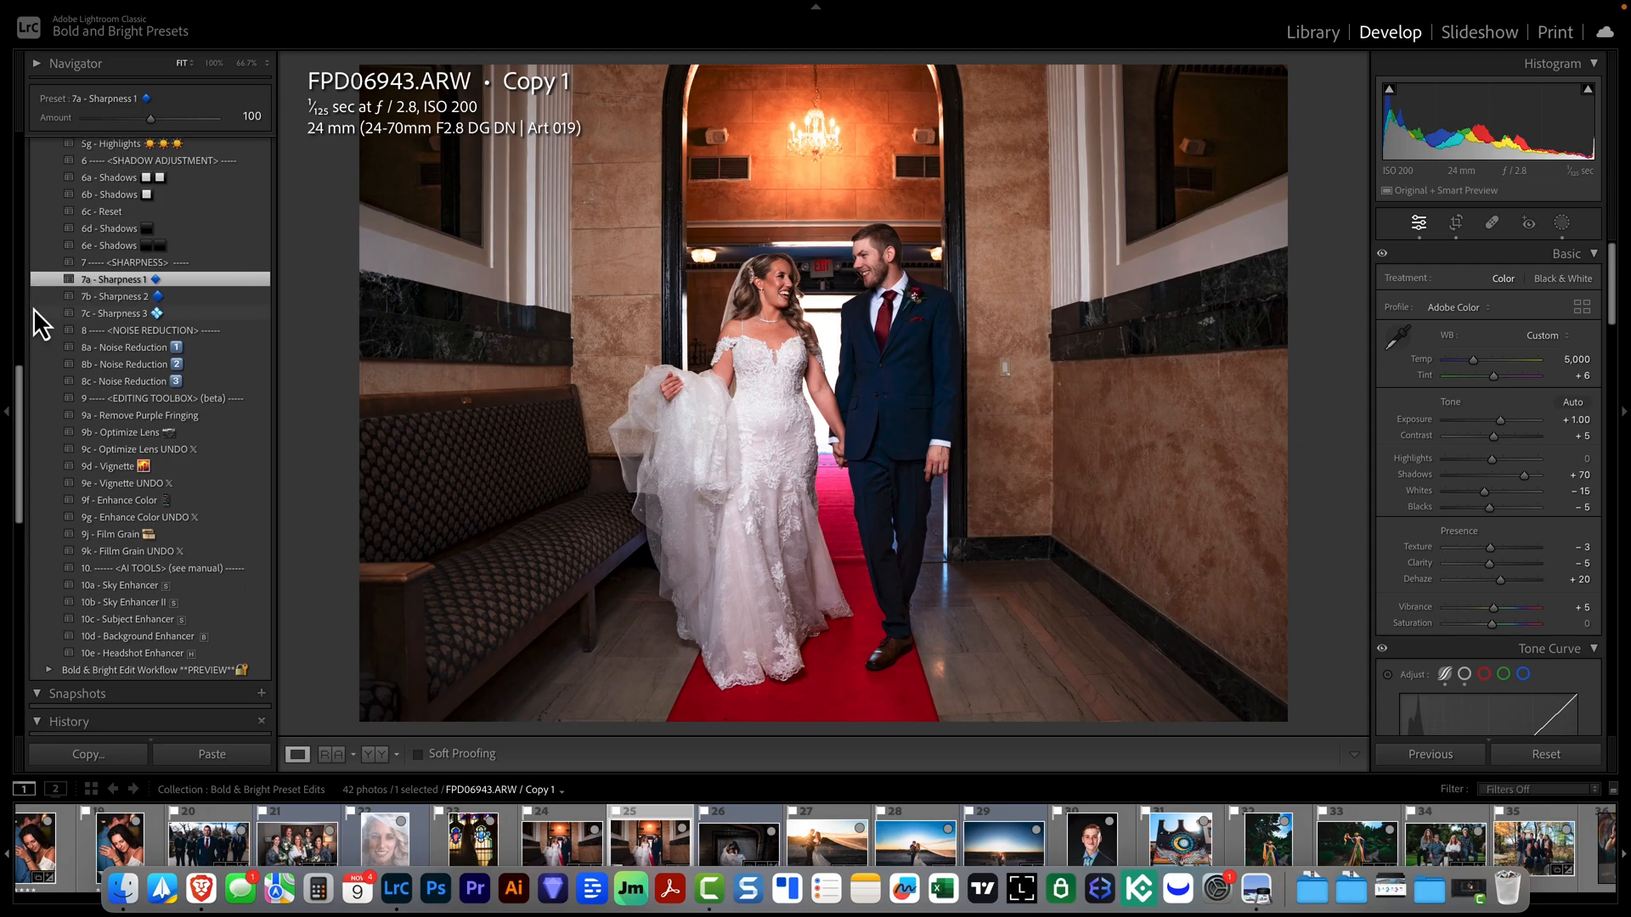
scroll(34, 307, "down", 1)
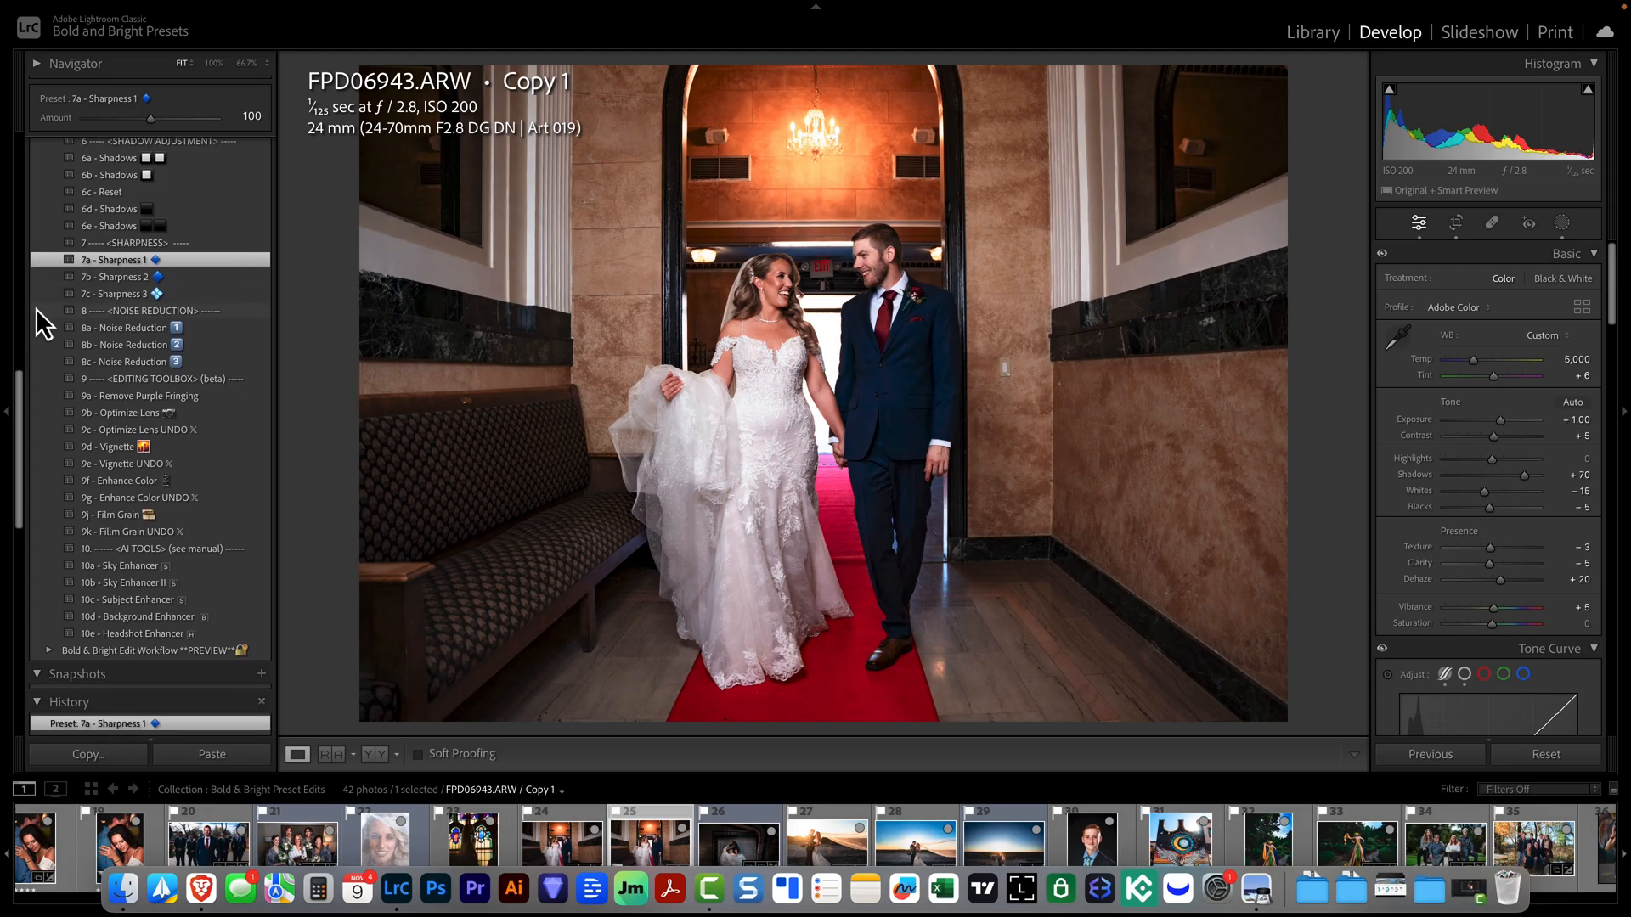
left_click(136, 331)
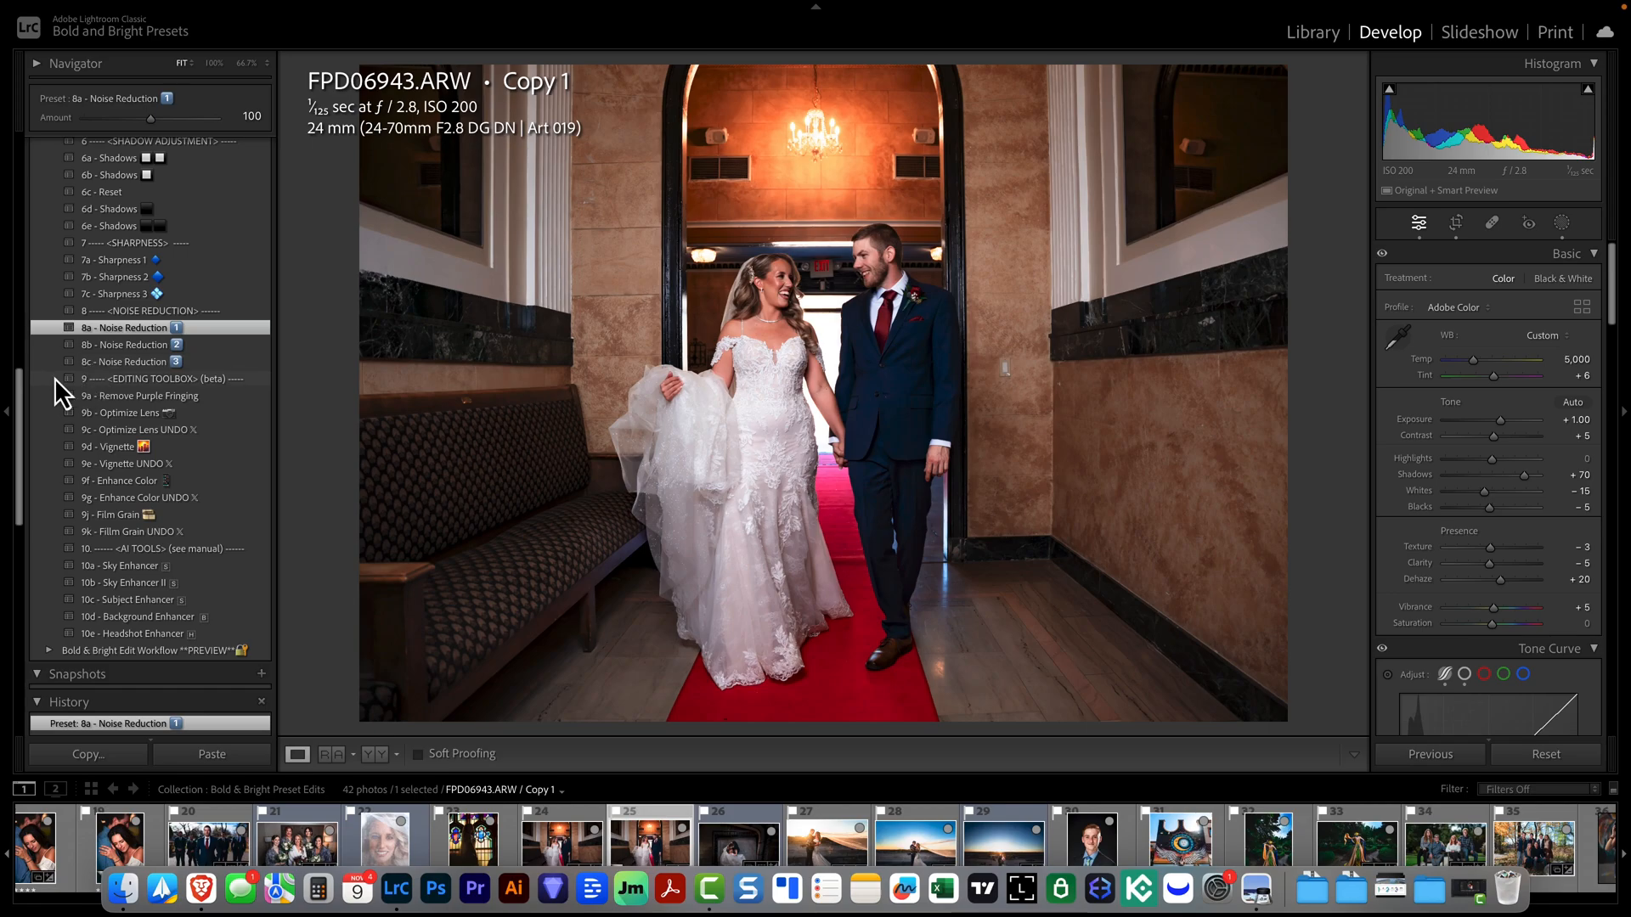
Step: Apply the 9a - Remove Purple Fringing and 9b - Optimize Lens presets from the editing toolbox group
scroll(72, 375, "down", 1)
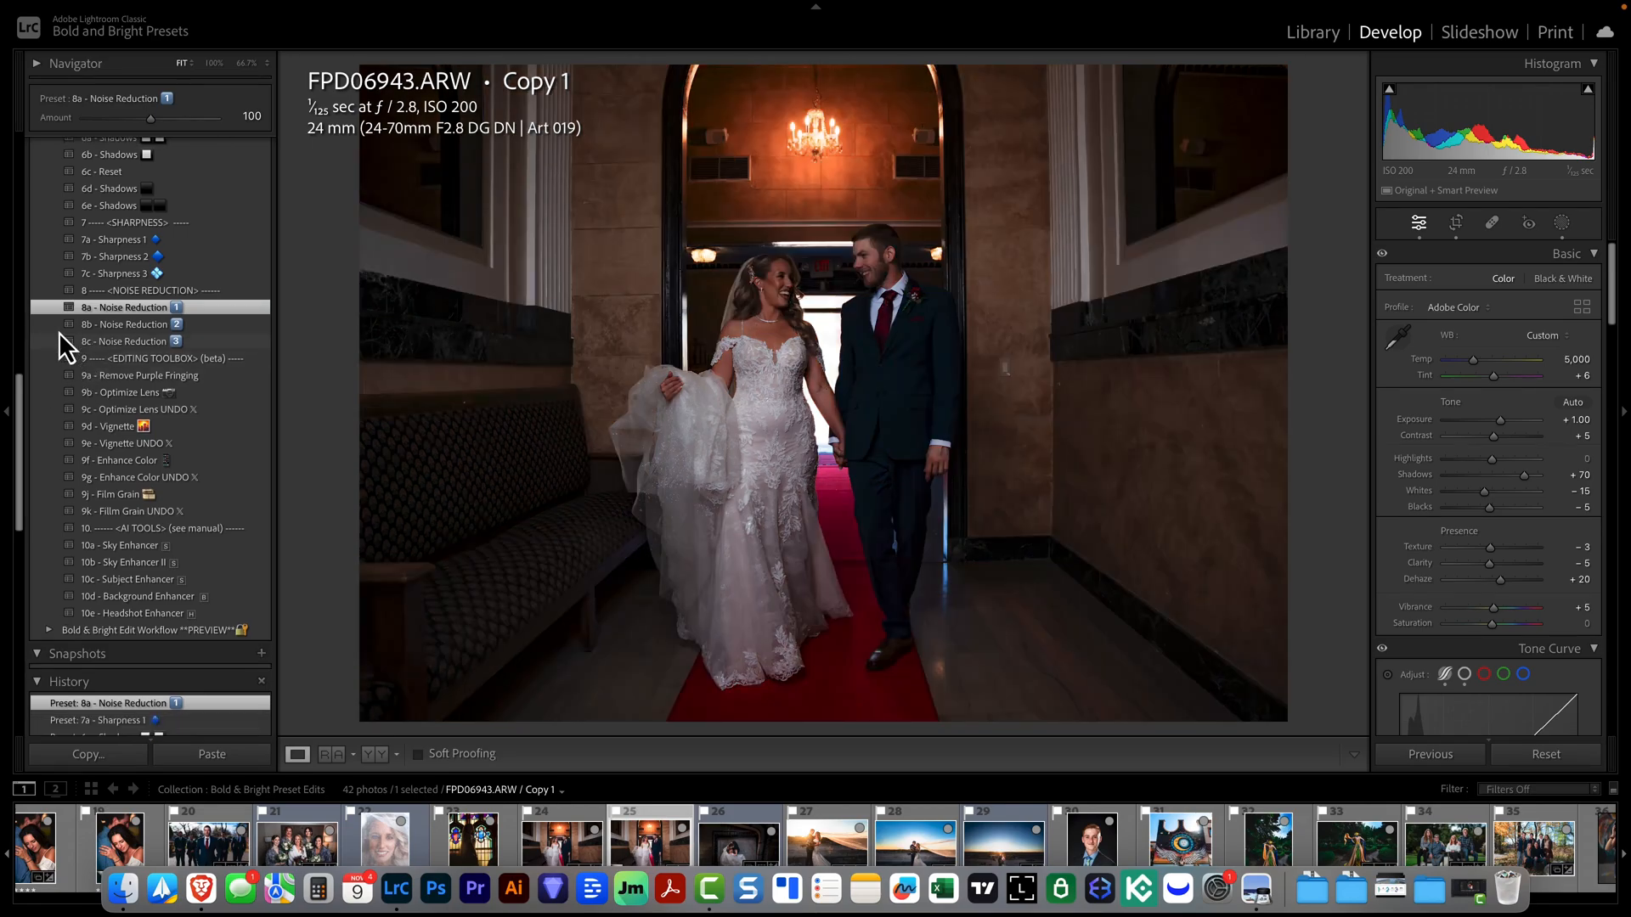
scroll(50, 331, "down", 3)
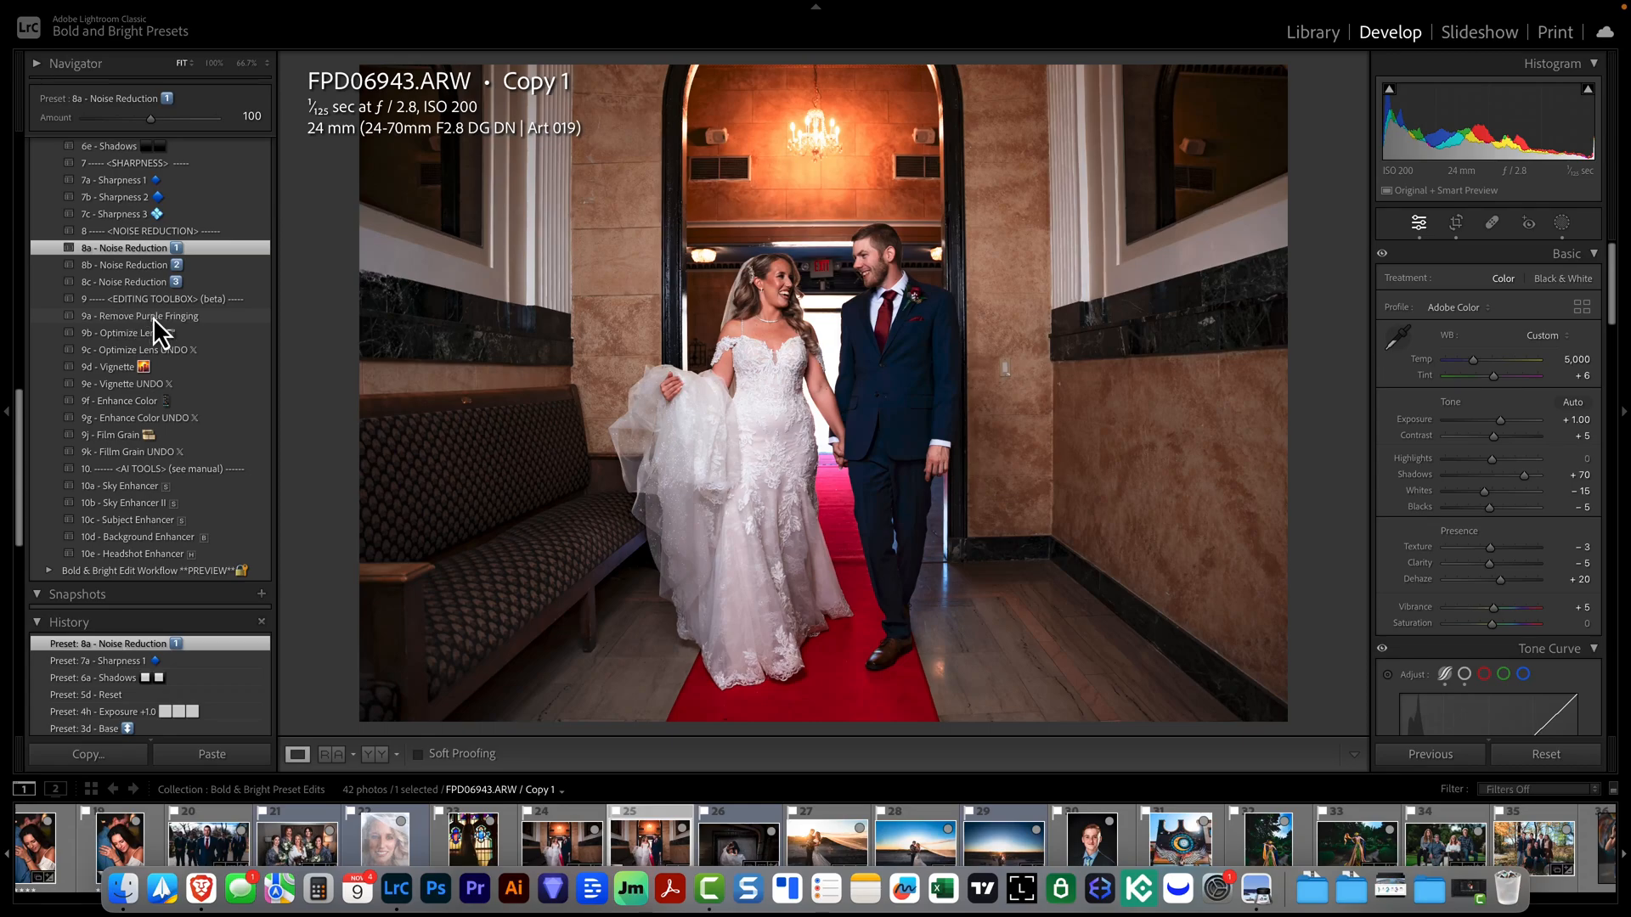
left_click(190, 318)
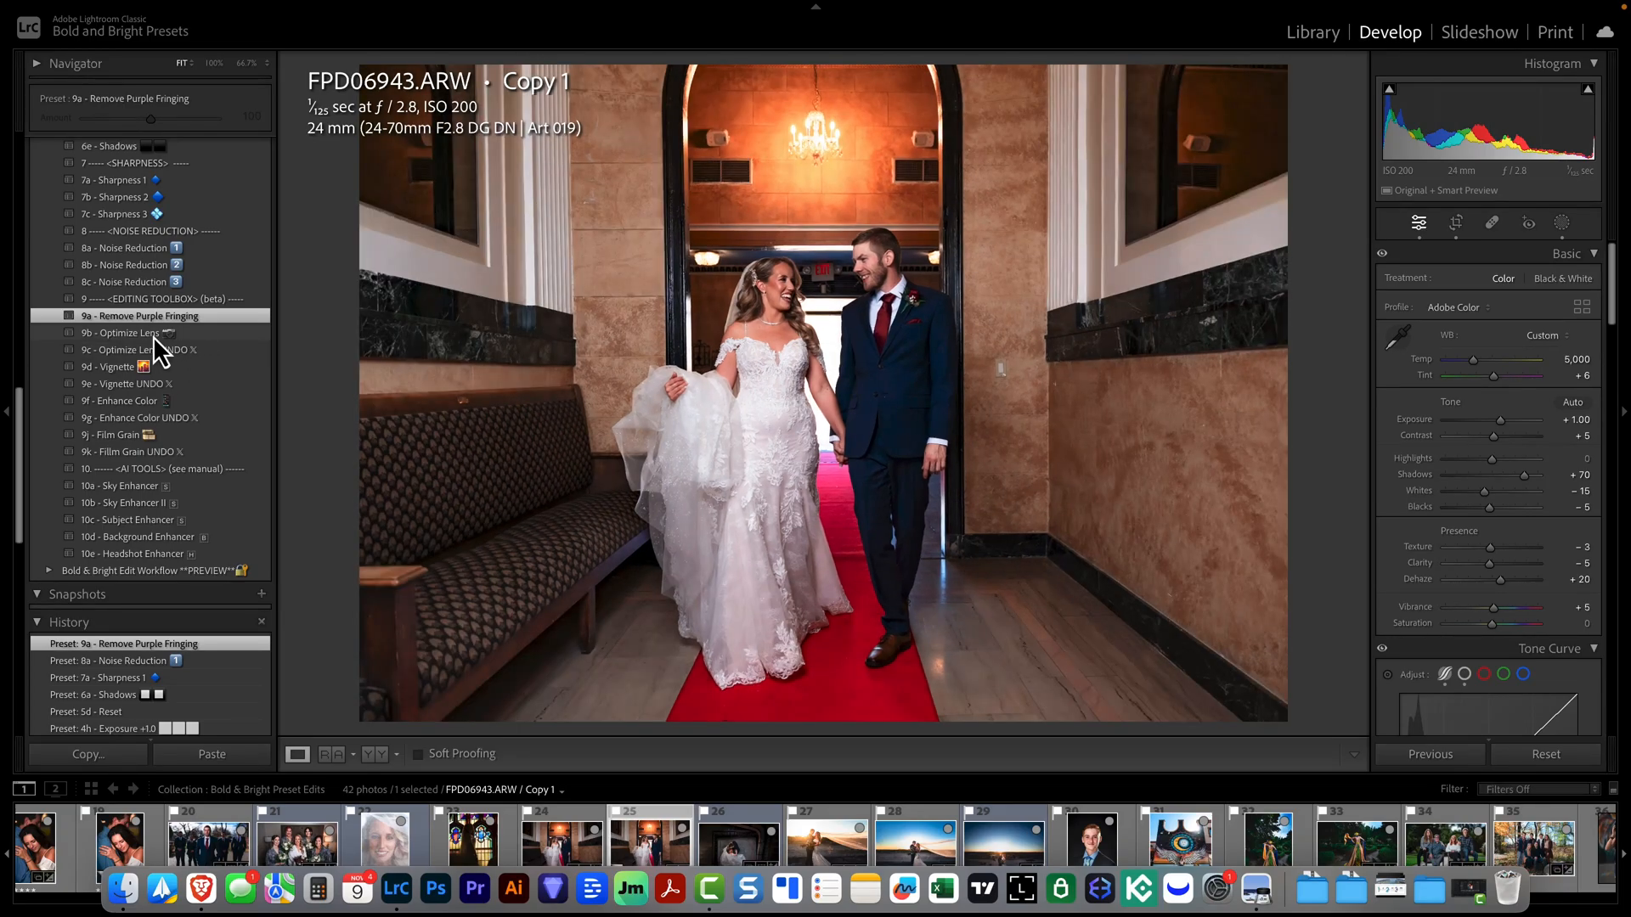
left_click(153, 334)
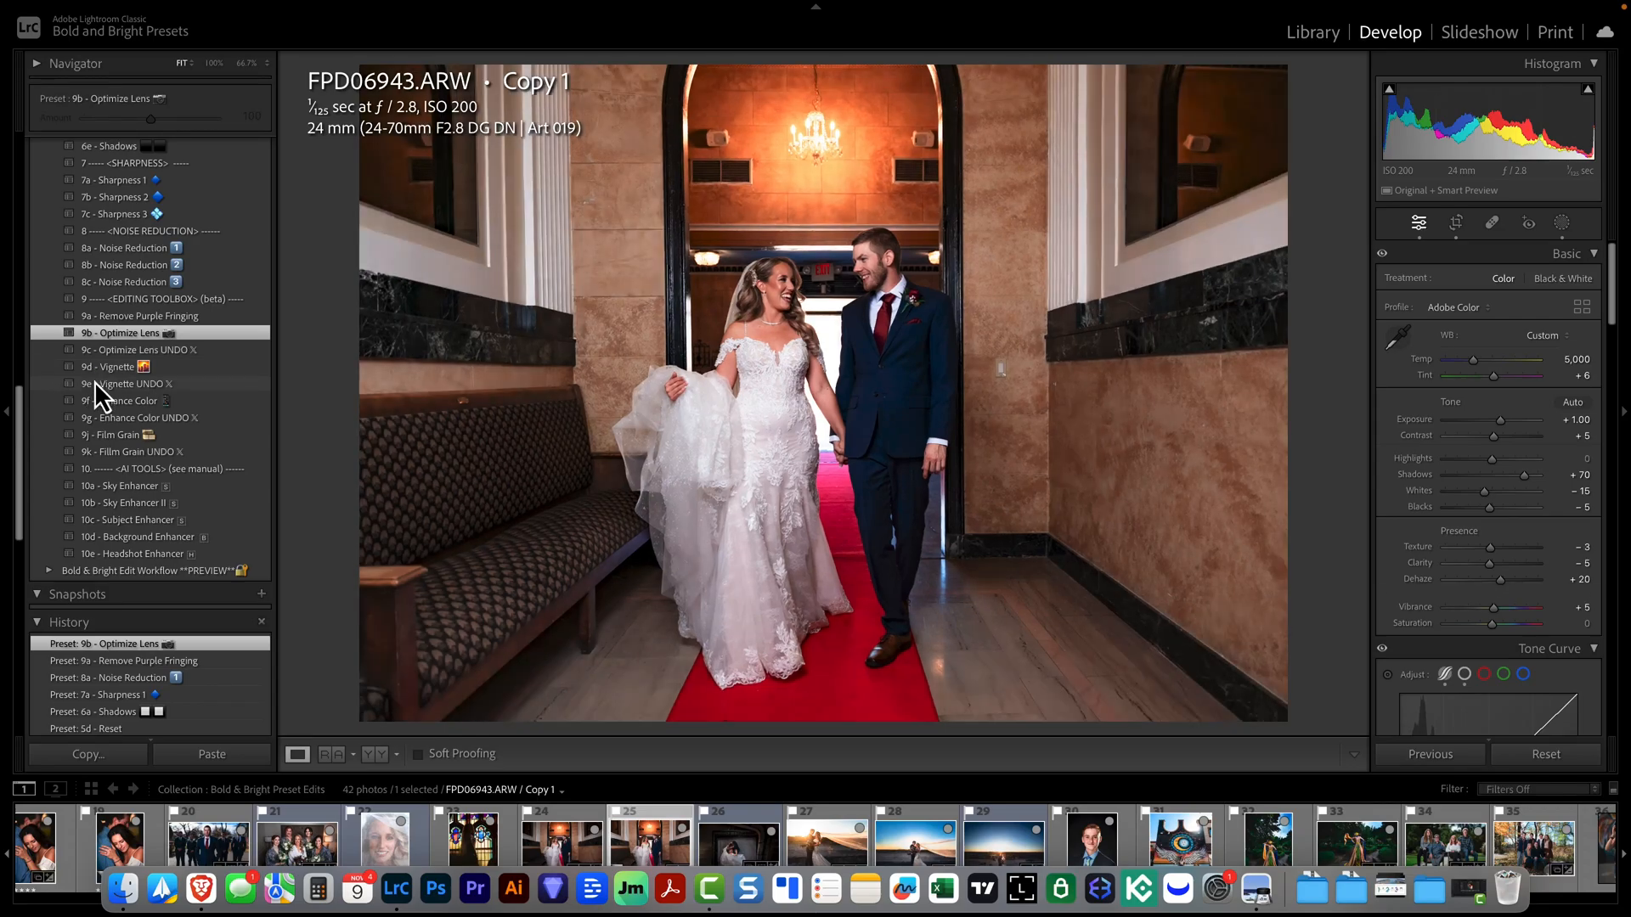
Step: Apply the 9d - Vignette and 9f - Enhance Color presets to the photo
left_click(103, 366)
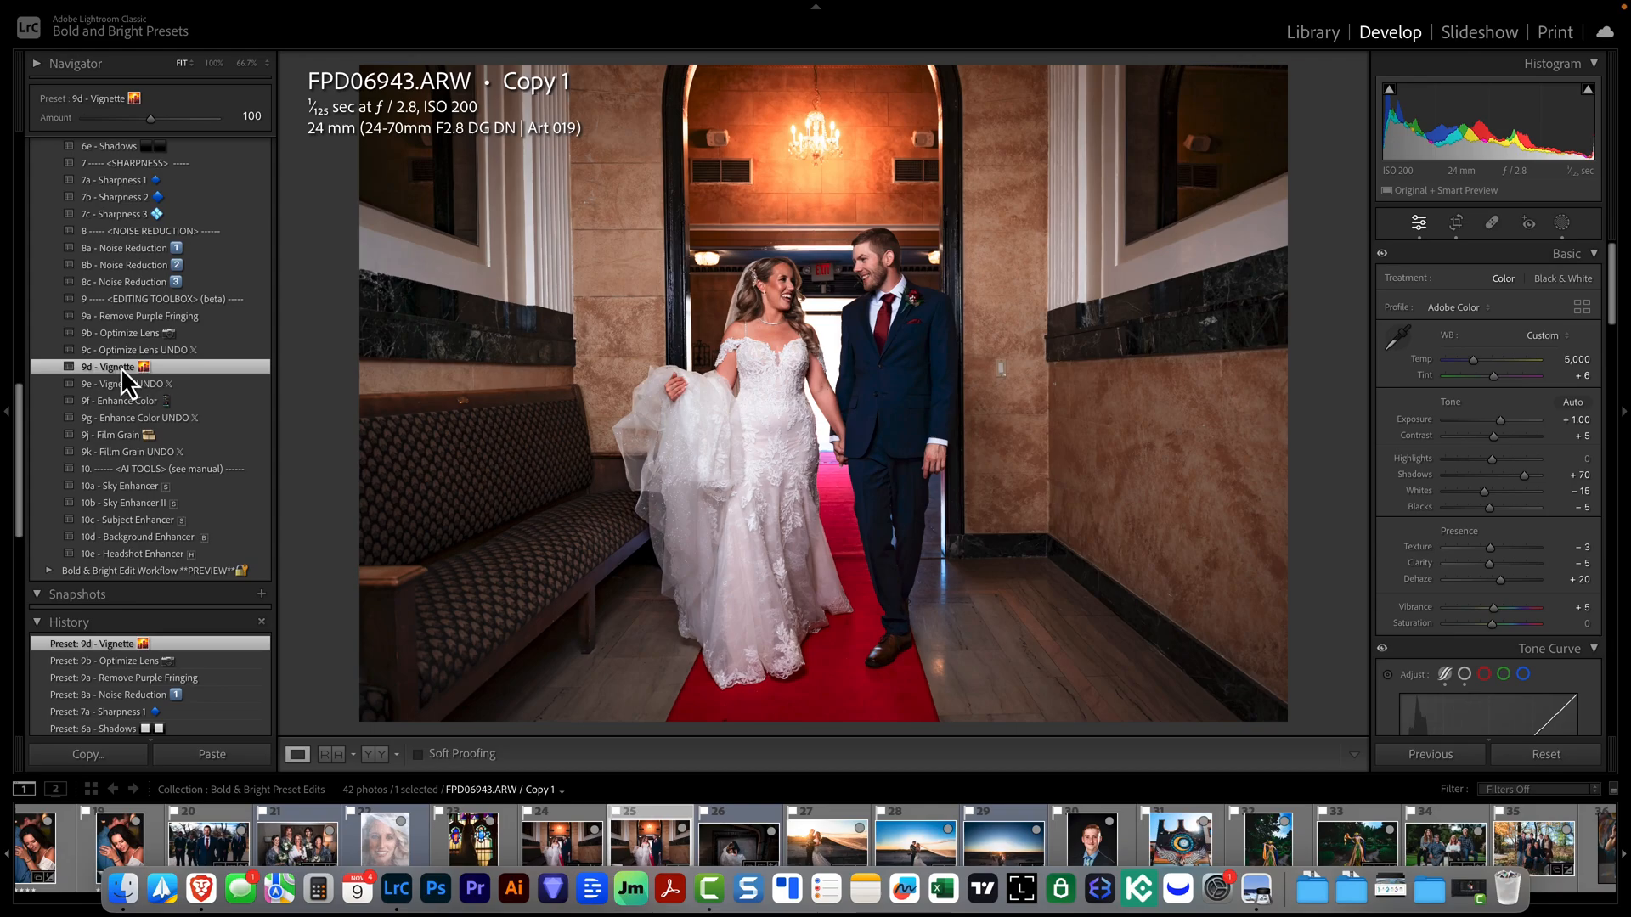
scroll(75, 365, "down", 3)
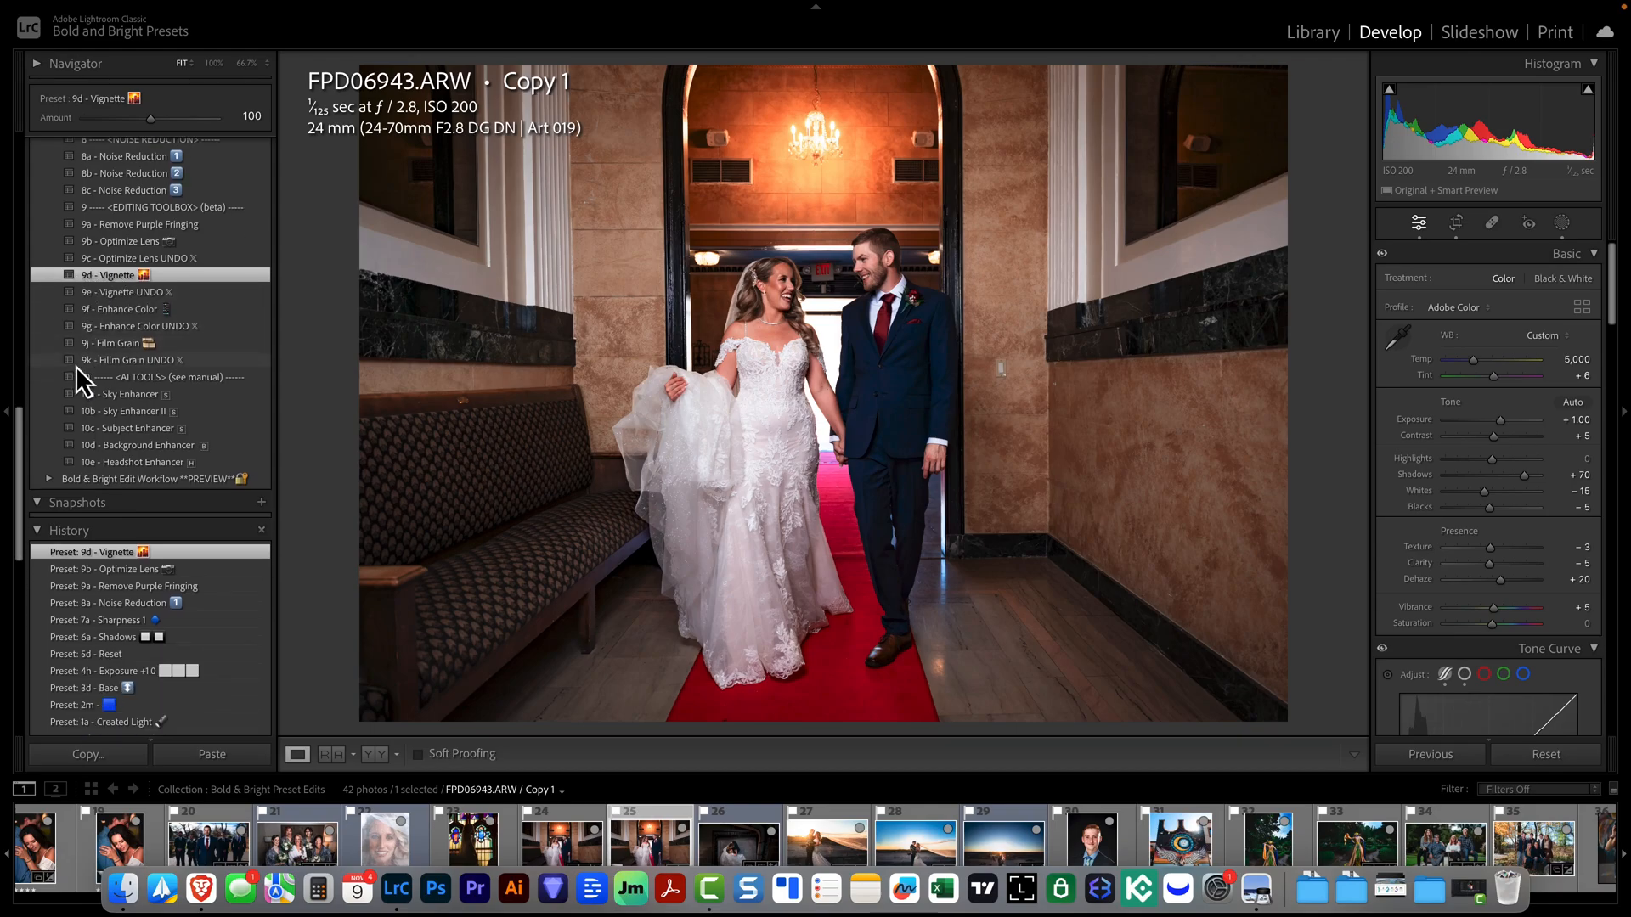
left_click(124, 311)
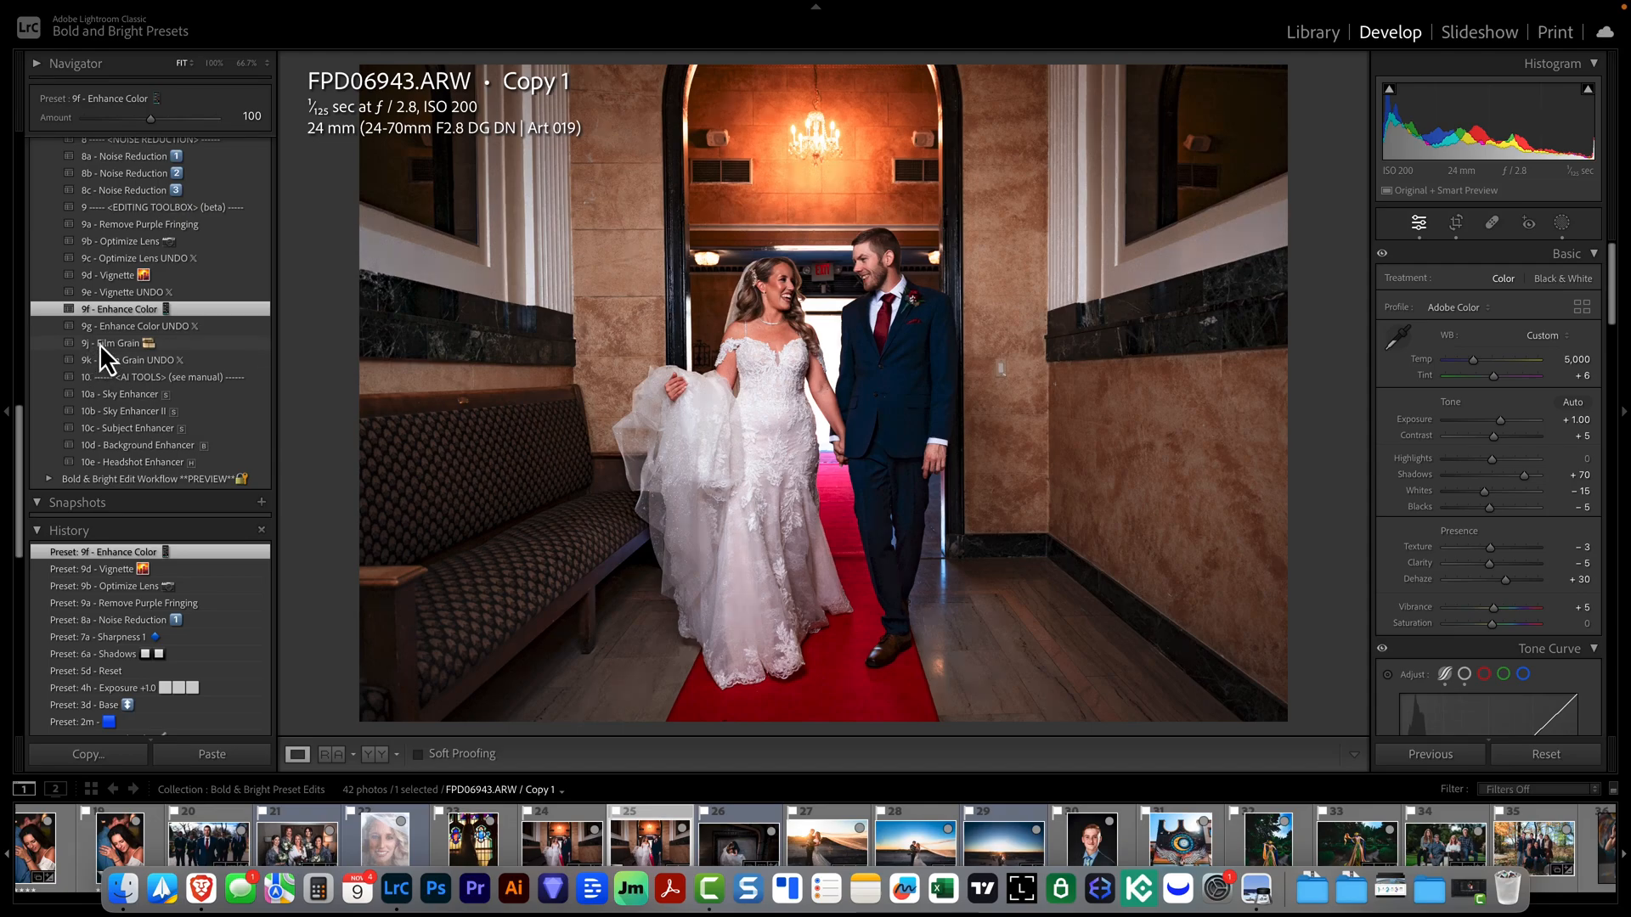
Step: Apply the 10c - Subject Enhancer AI preset to the couple
scroll(101, 345, "down", 1)
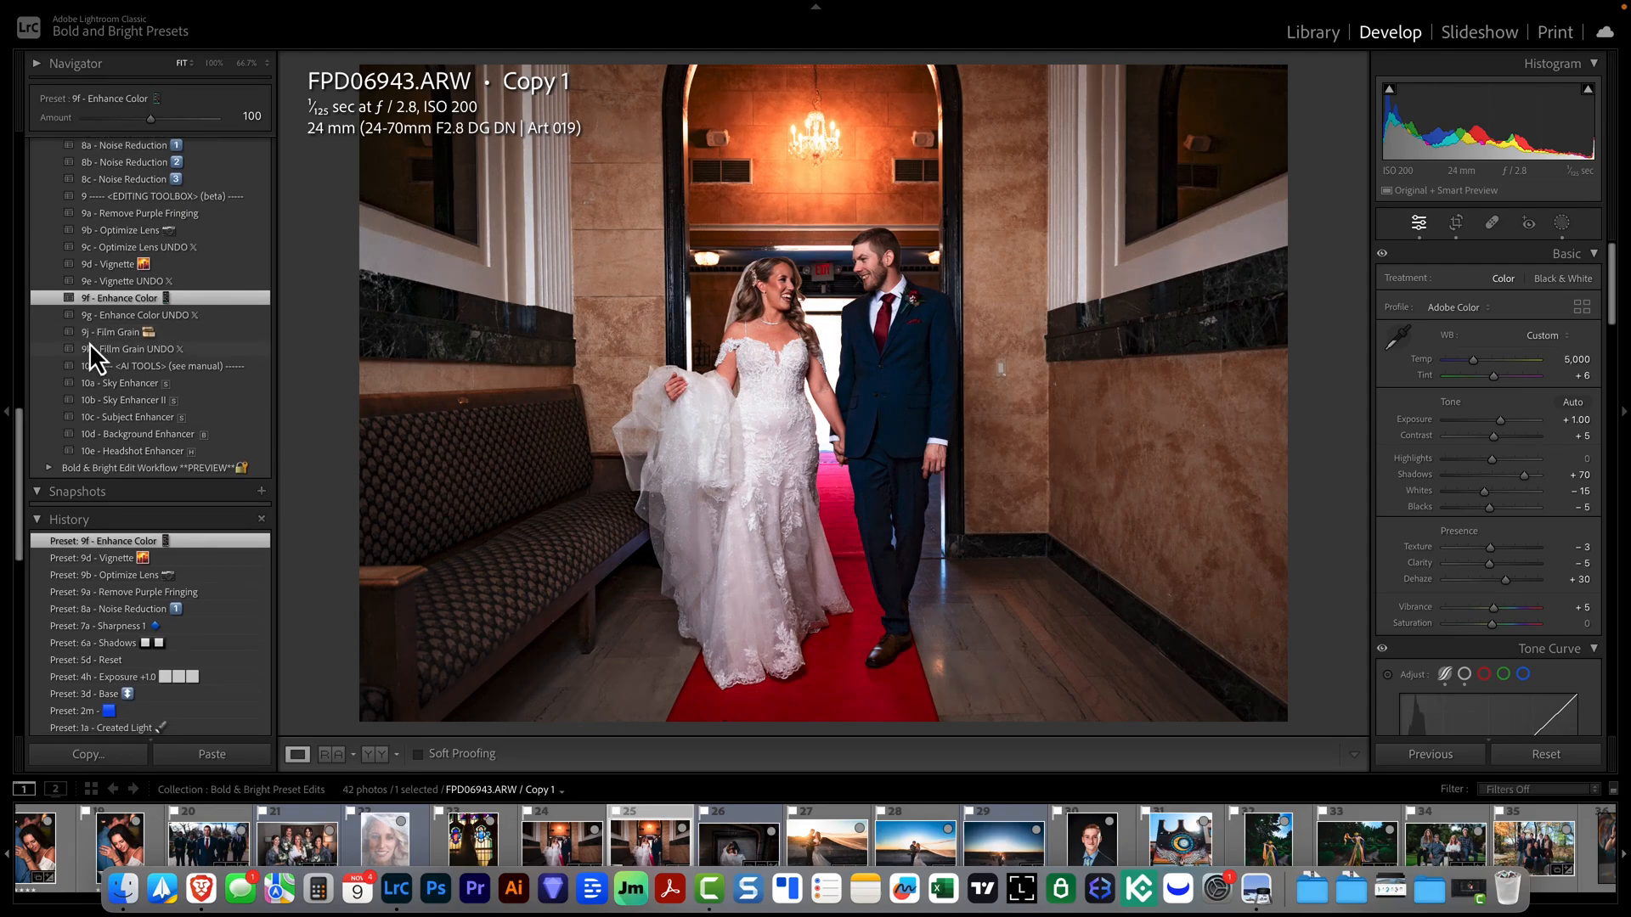
left_click(192, 380)
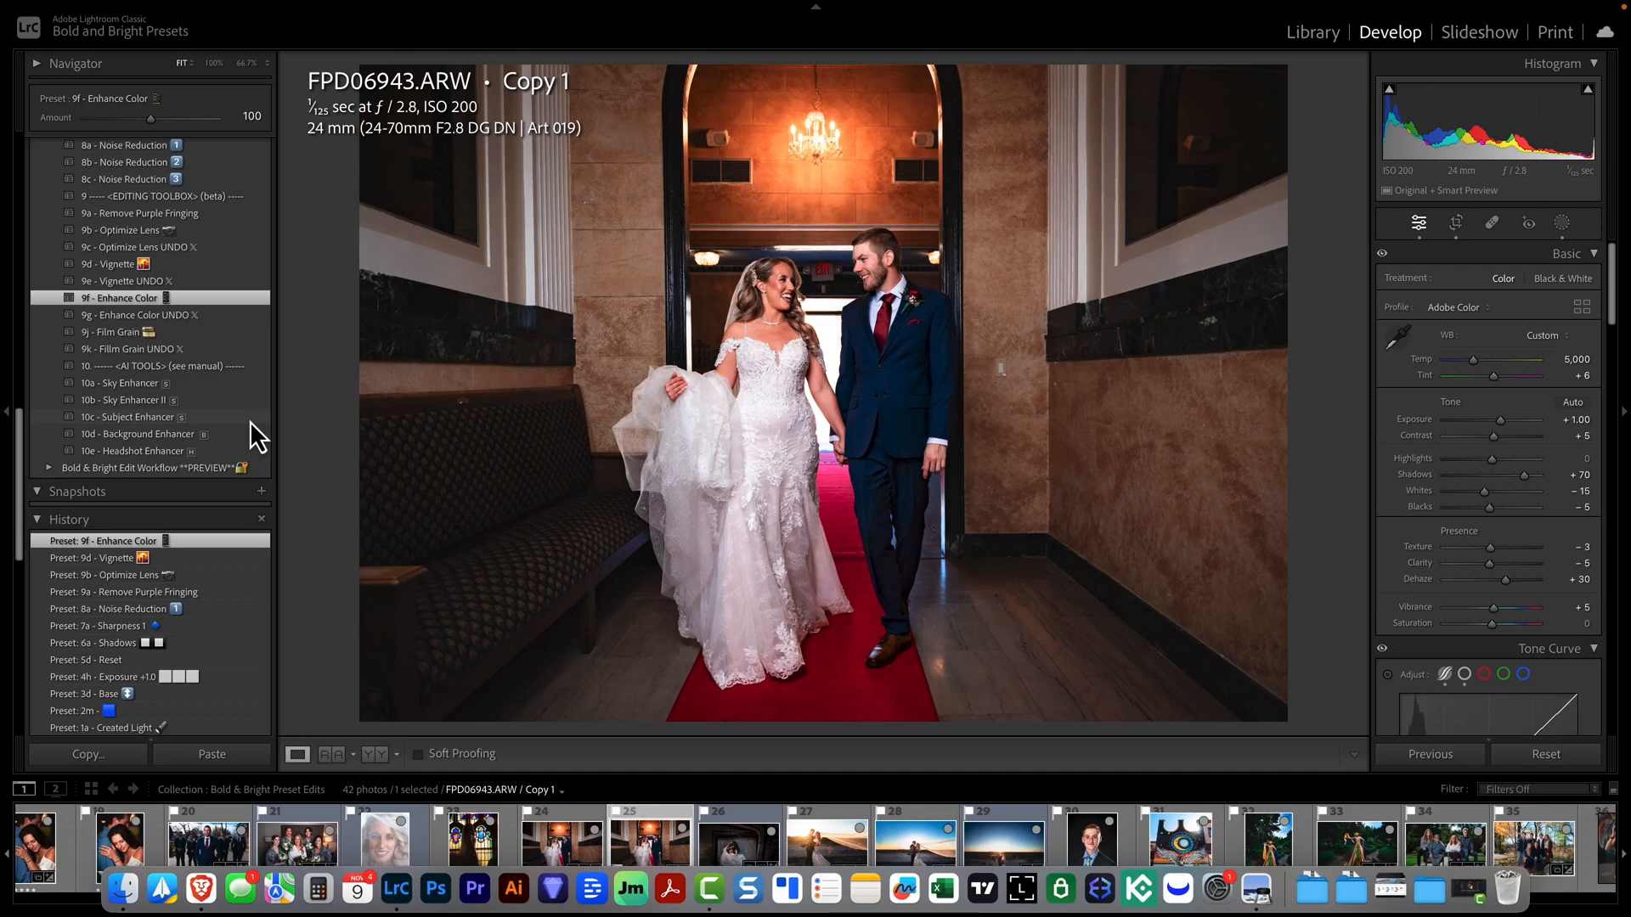
left_click(250, 421)
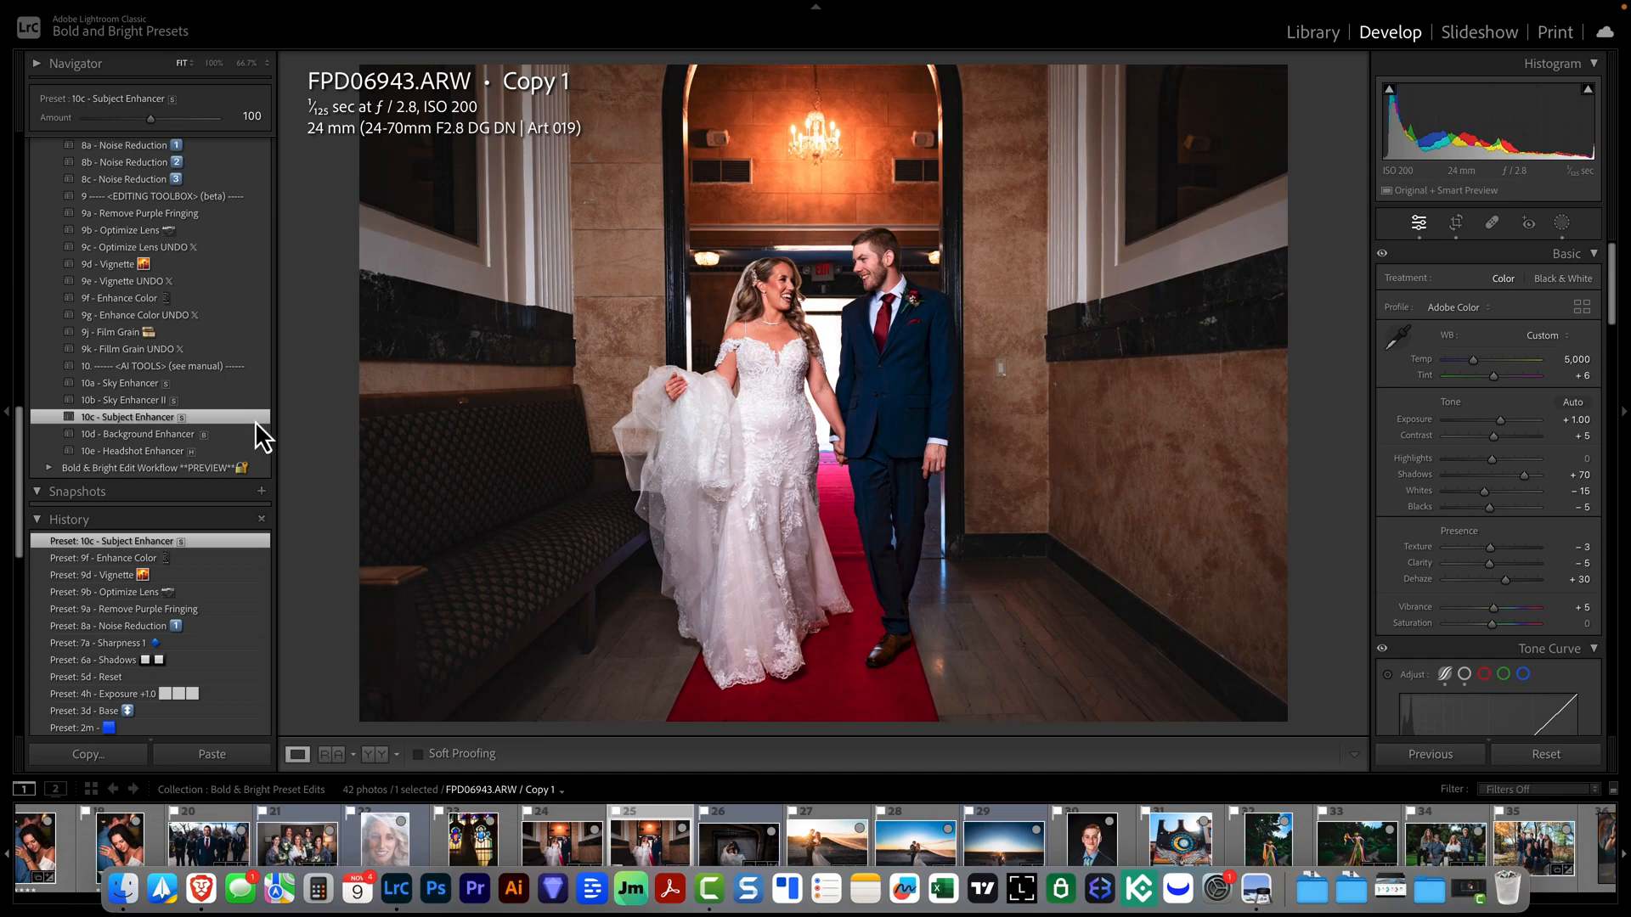
Step: Reset all develop settings to compare with the original photo, and undo the reset
left_click(1546, 755)
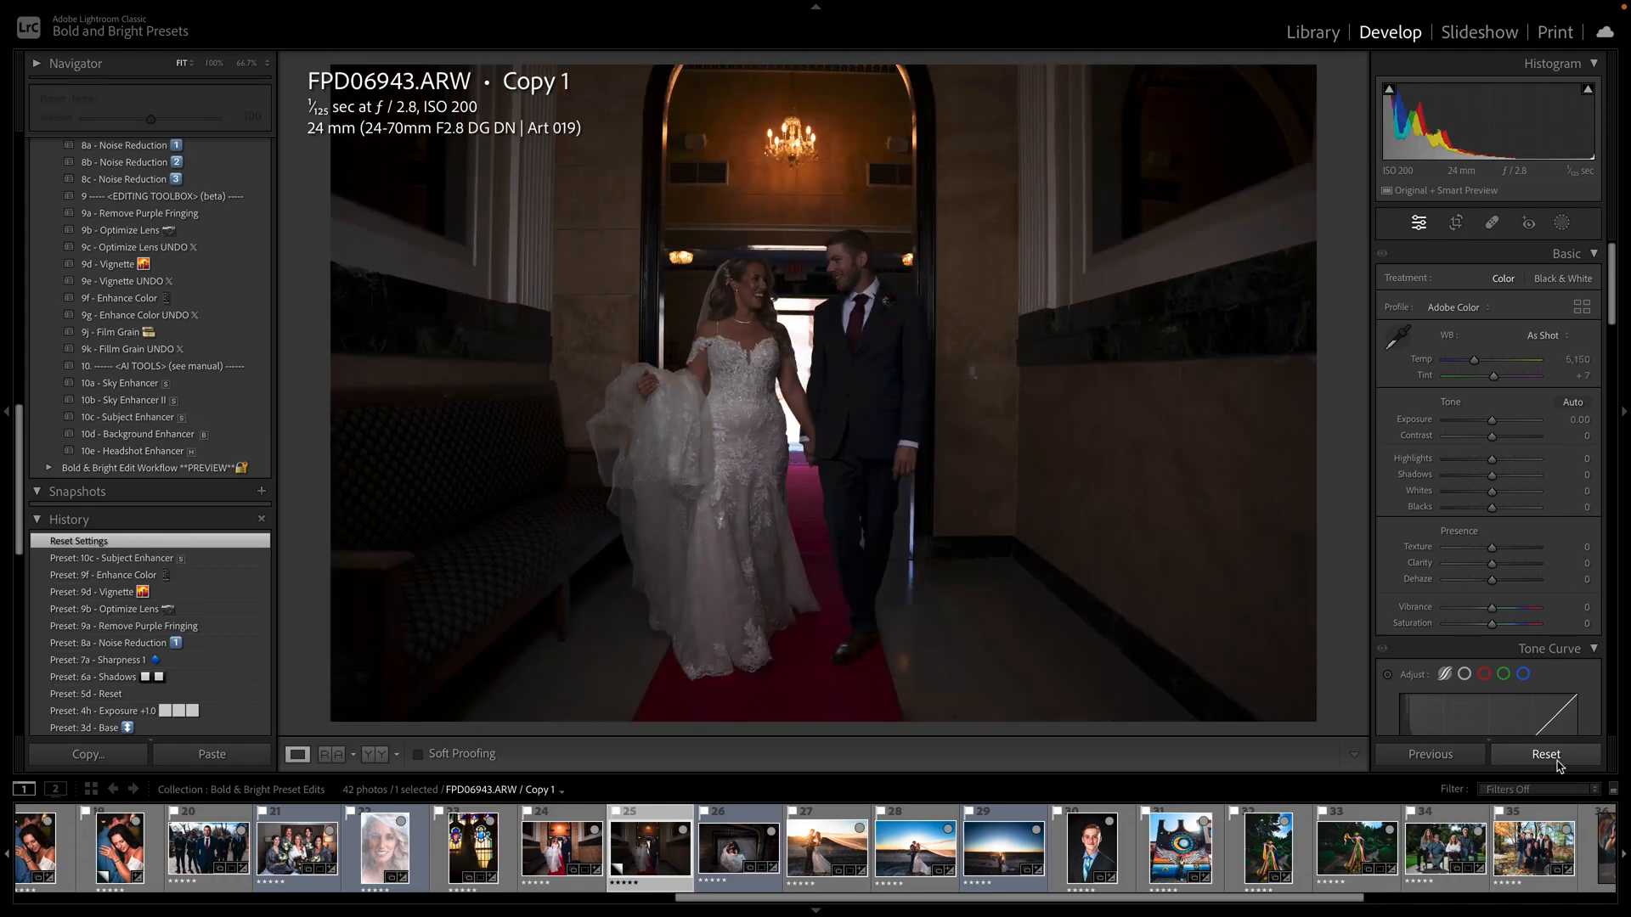
key("super+z")
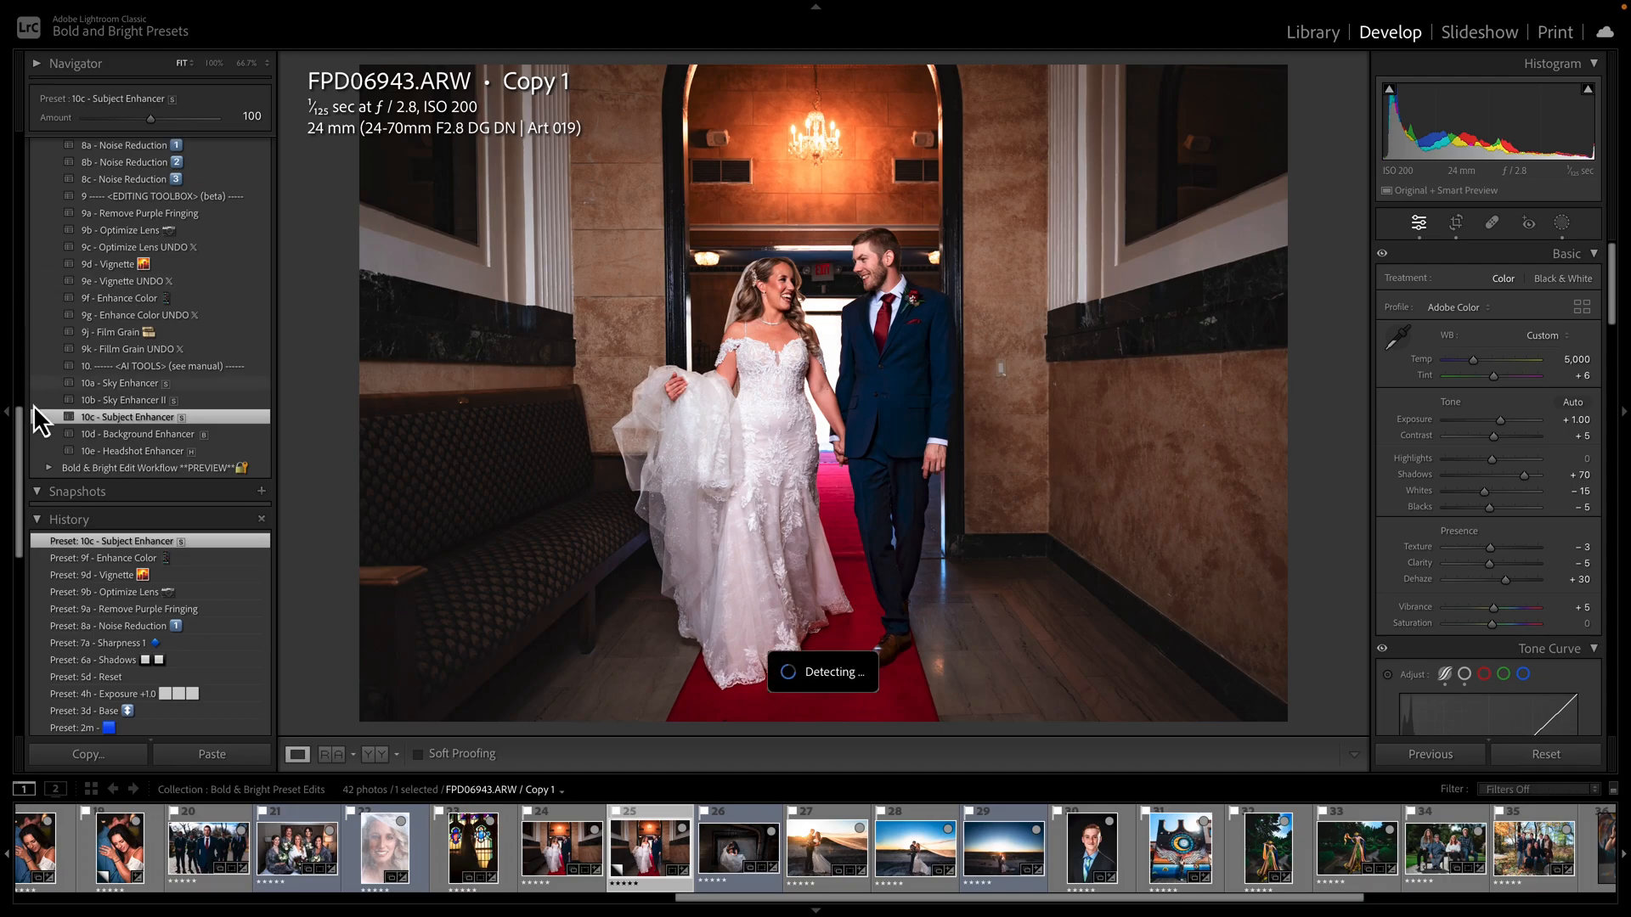
scroll(38, 422, "up", 1)
scroll(39, 422, "up", 20)
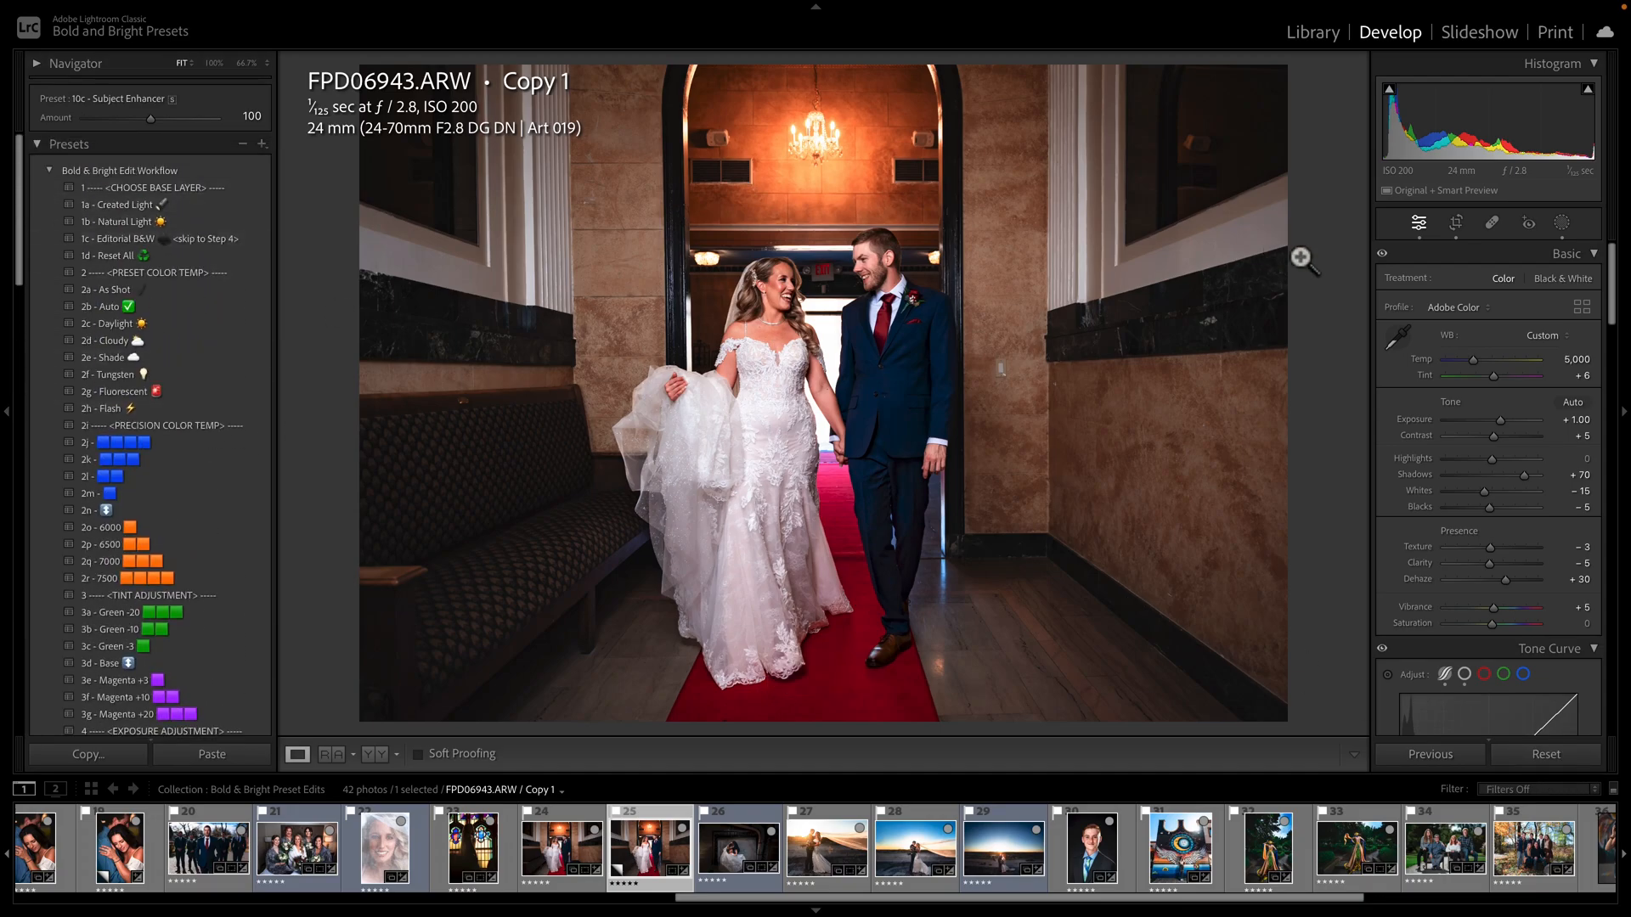
left_click_drag(1612, 320, 1603, 565)
scroll(1597, 662, "up", 15)
scroll(90, 431, "down", 5)
scroll(85, 518, "down", 5)
scroll(102, 527, "up", 10)
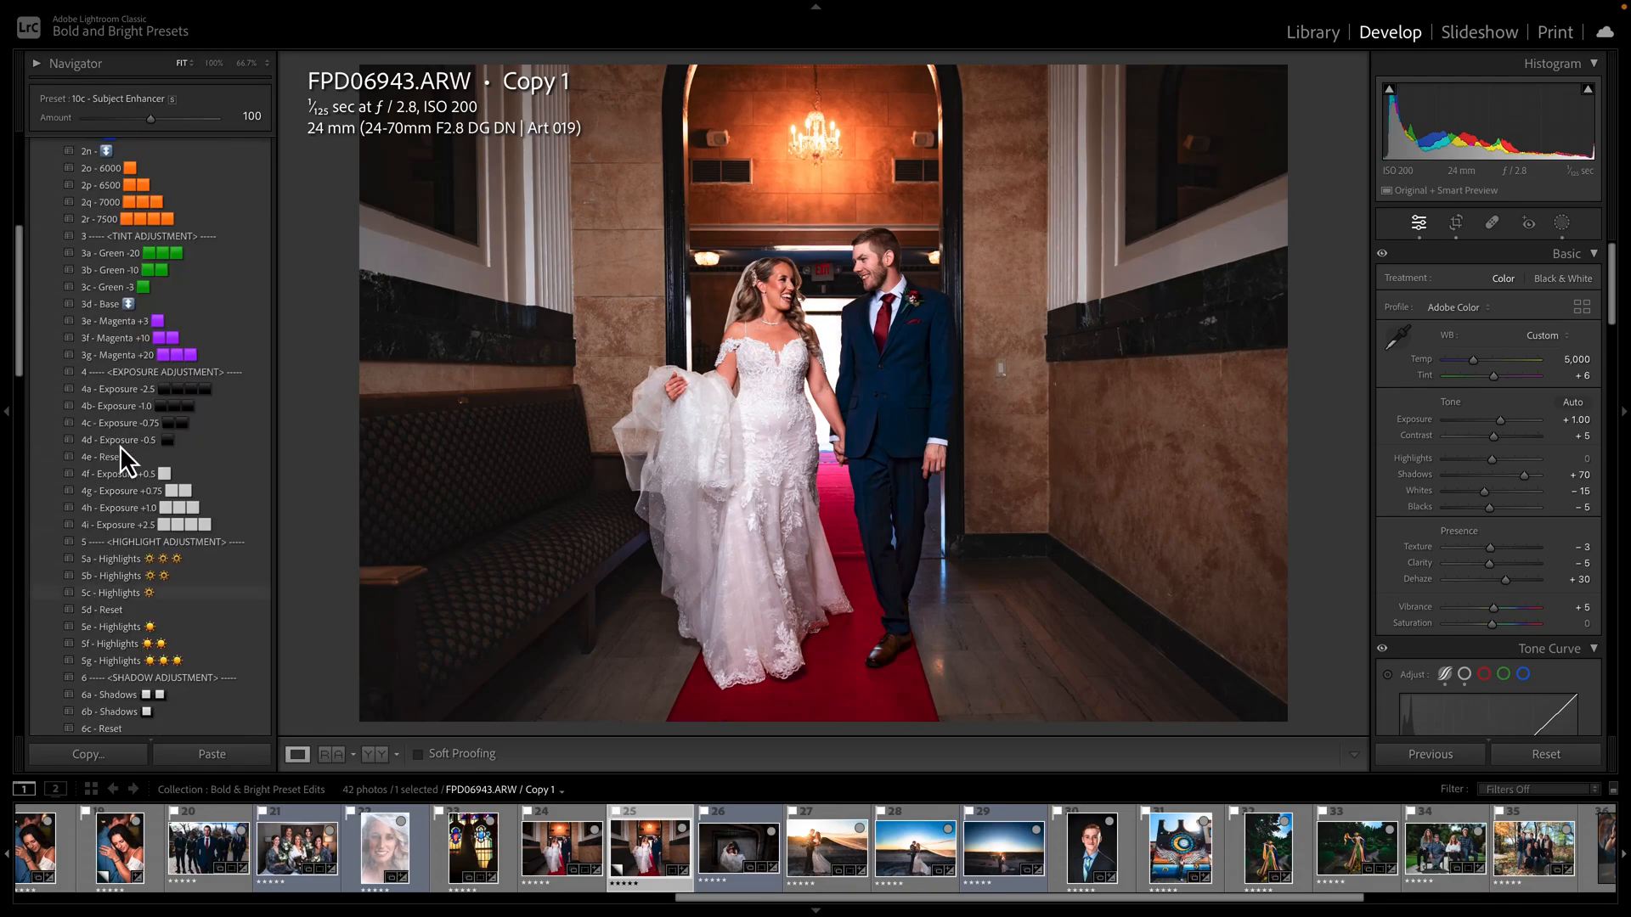